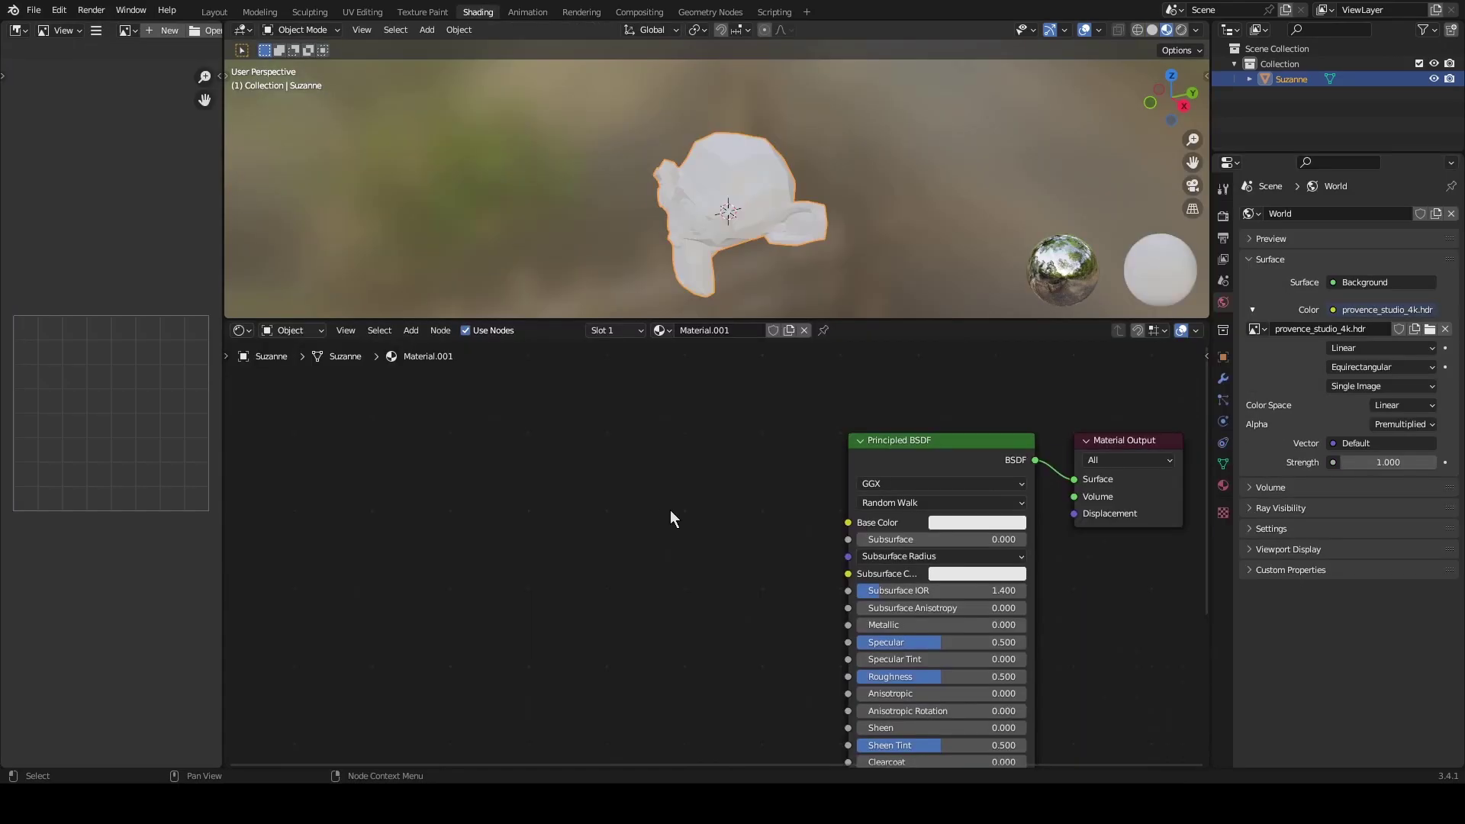
- Add a Geometry node in the empty area well before the Principled BSDF
{"action": "key", "text": "shift+a"}
{"action": "left_click", "coordinate": [656, 511]}
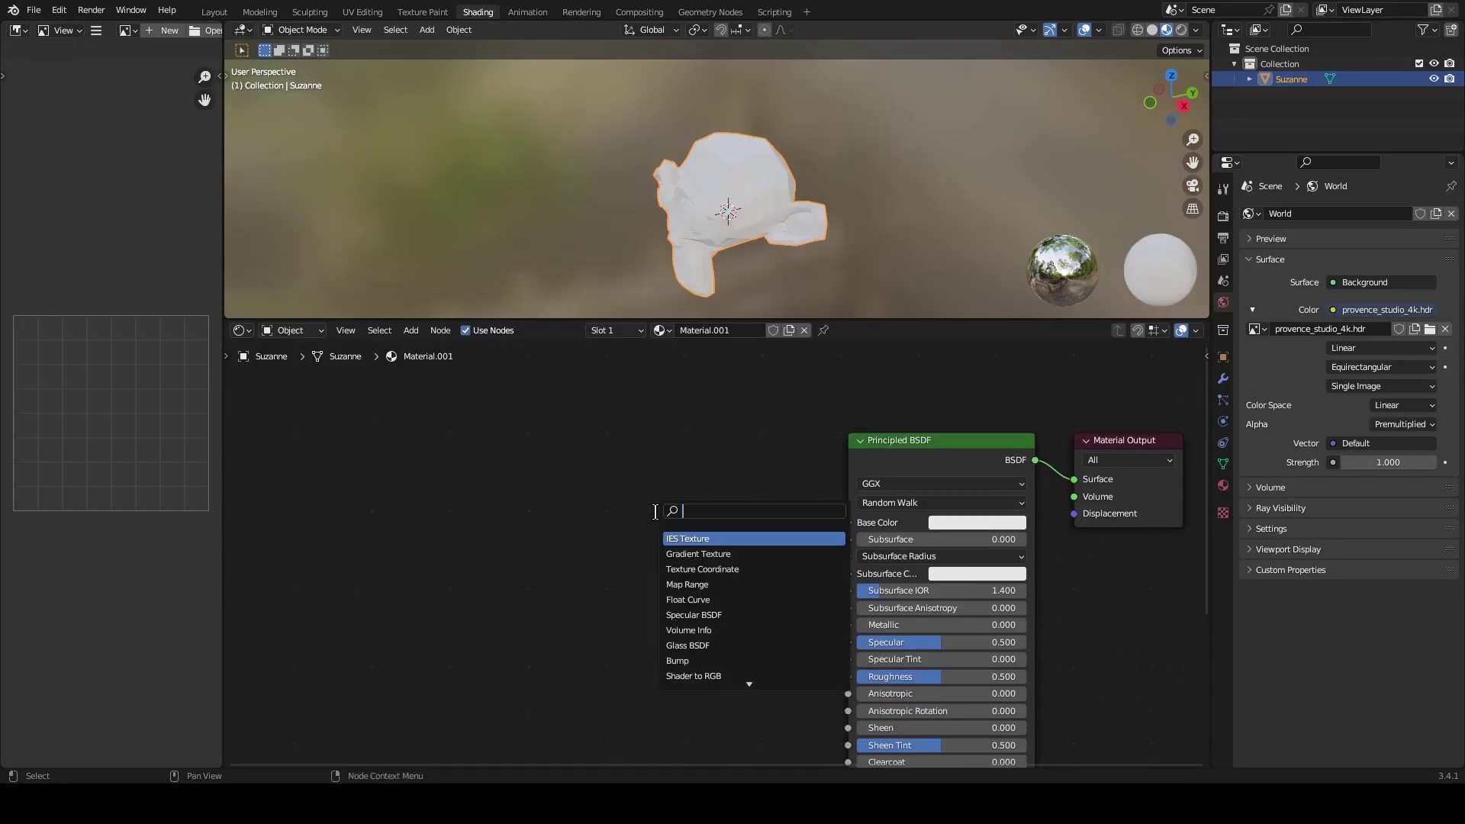
{"action": "type", "text": "geo"}
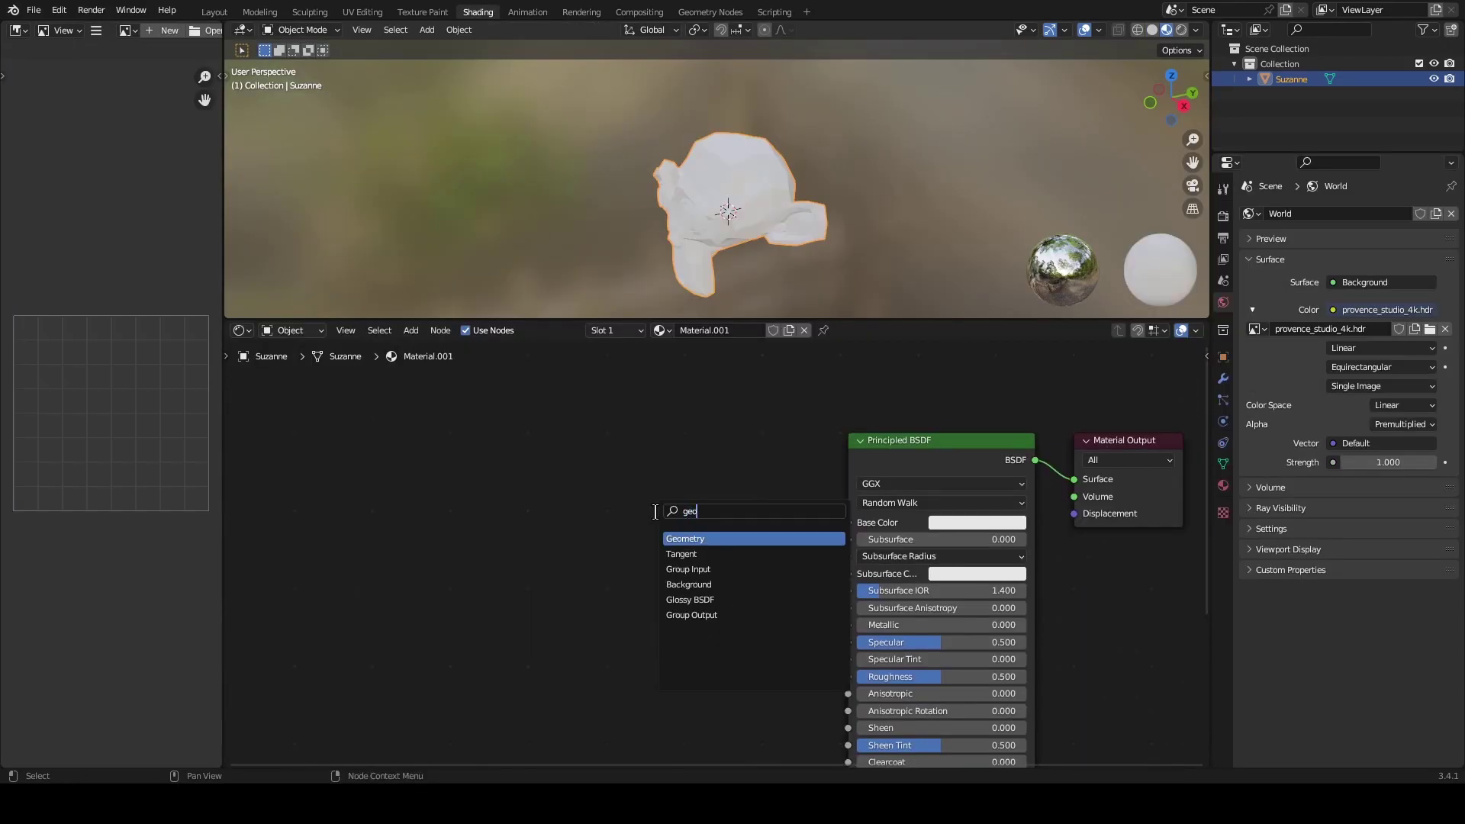
{"action": "left_click", "coordinate": [695, 538]}
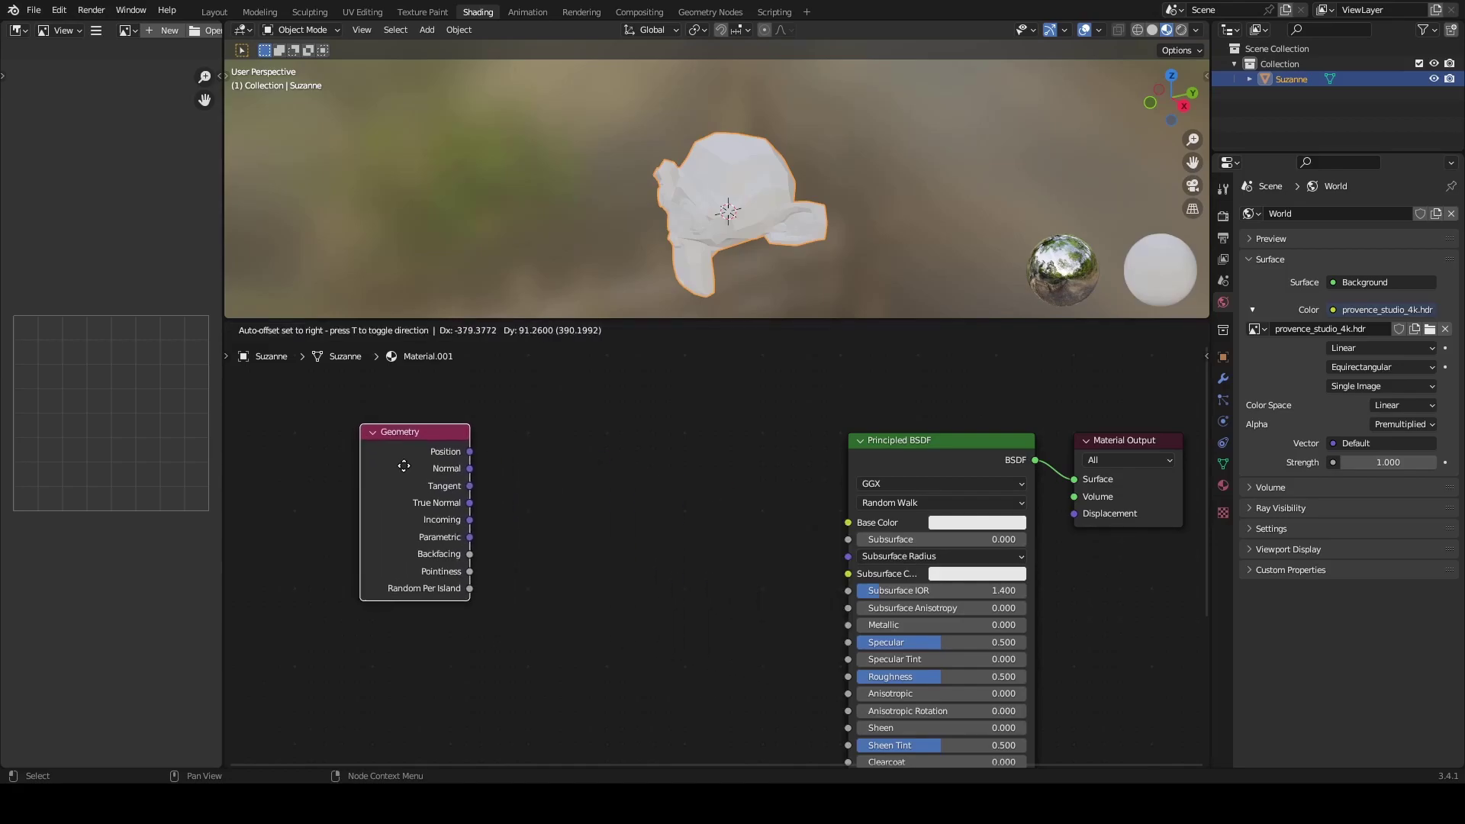
{"action": "left_click", "coordinate": [354, 461]}
- Add a Bevel node below the Geometry node and set its samples to 16
{"action": "key", "text": "shift+a"}
{"action": "left_click", "coordinate": [627, 612]}
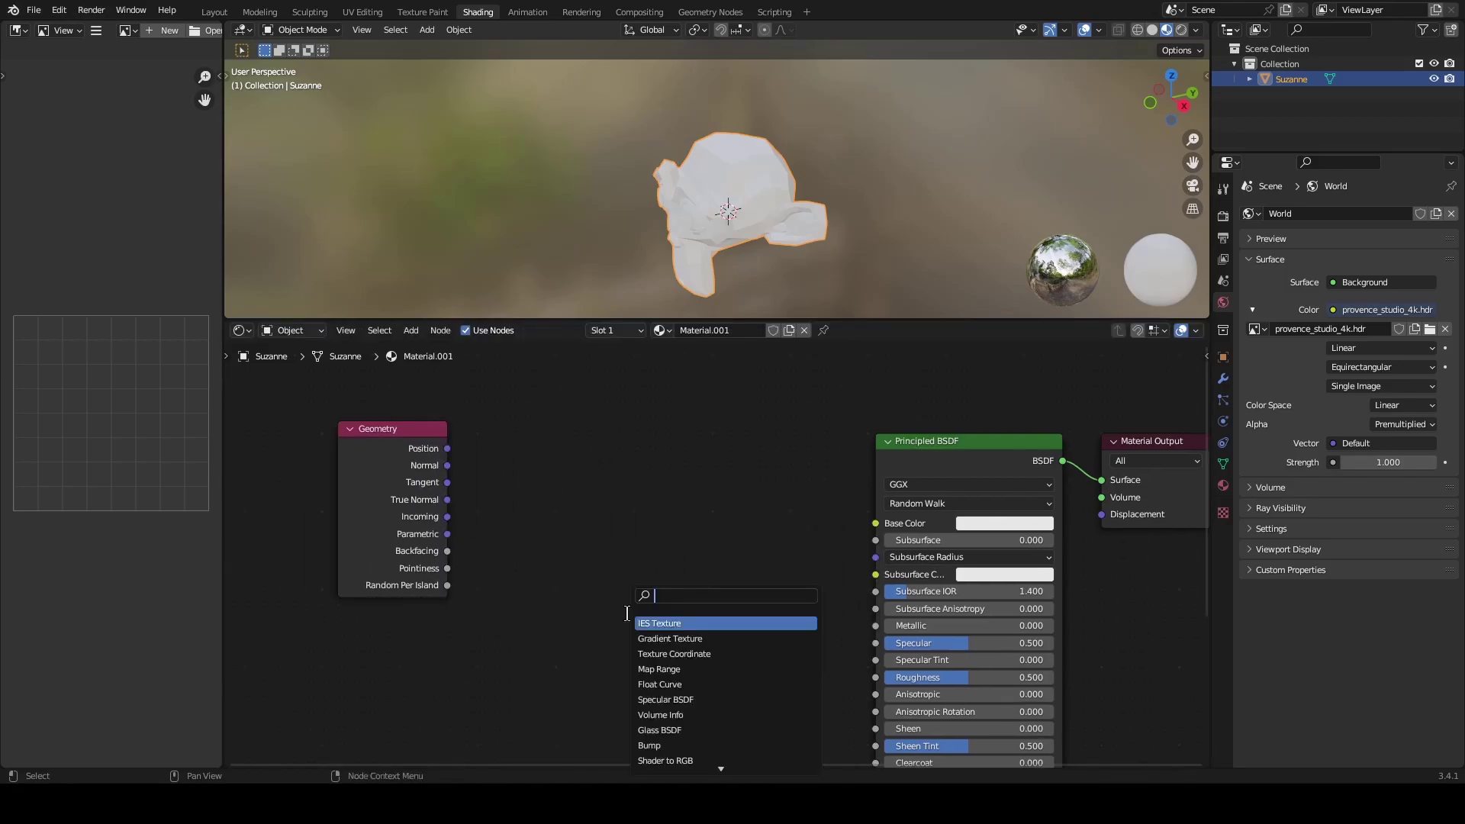
{"action": "type", "text": "bev"}
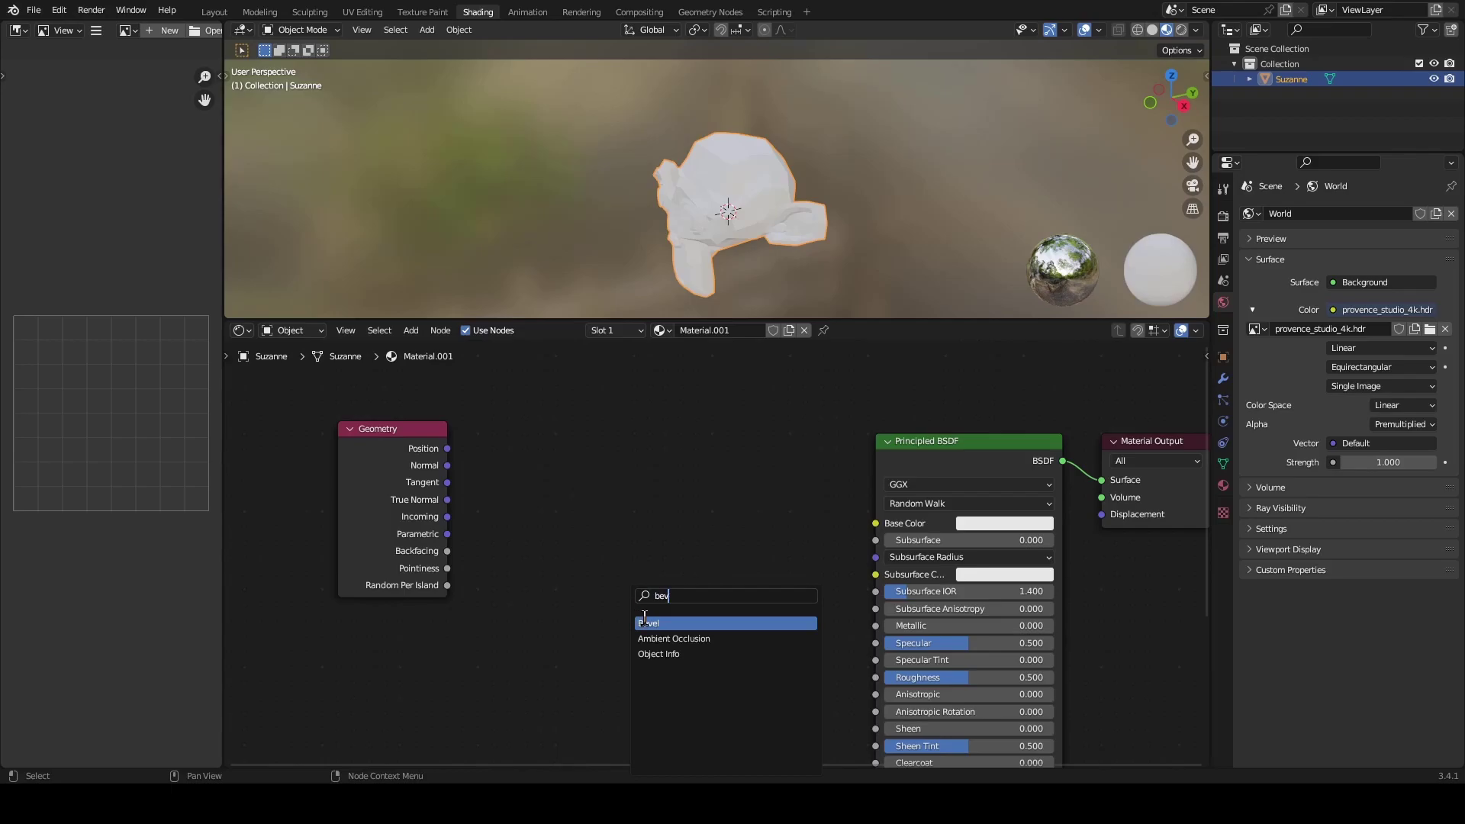
{"action": "left_click", "coordinate": [645, 623]}
{"action": "left_click", "coordinate": [348, 647]}
{"action": "left_click", "coordinate": [374, 669]}
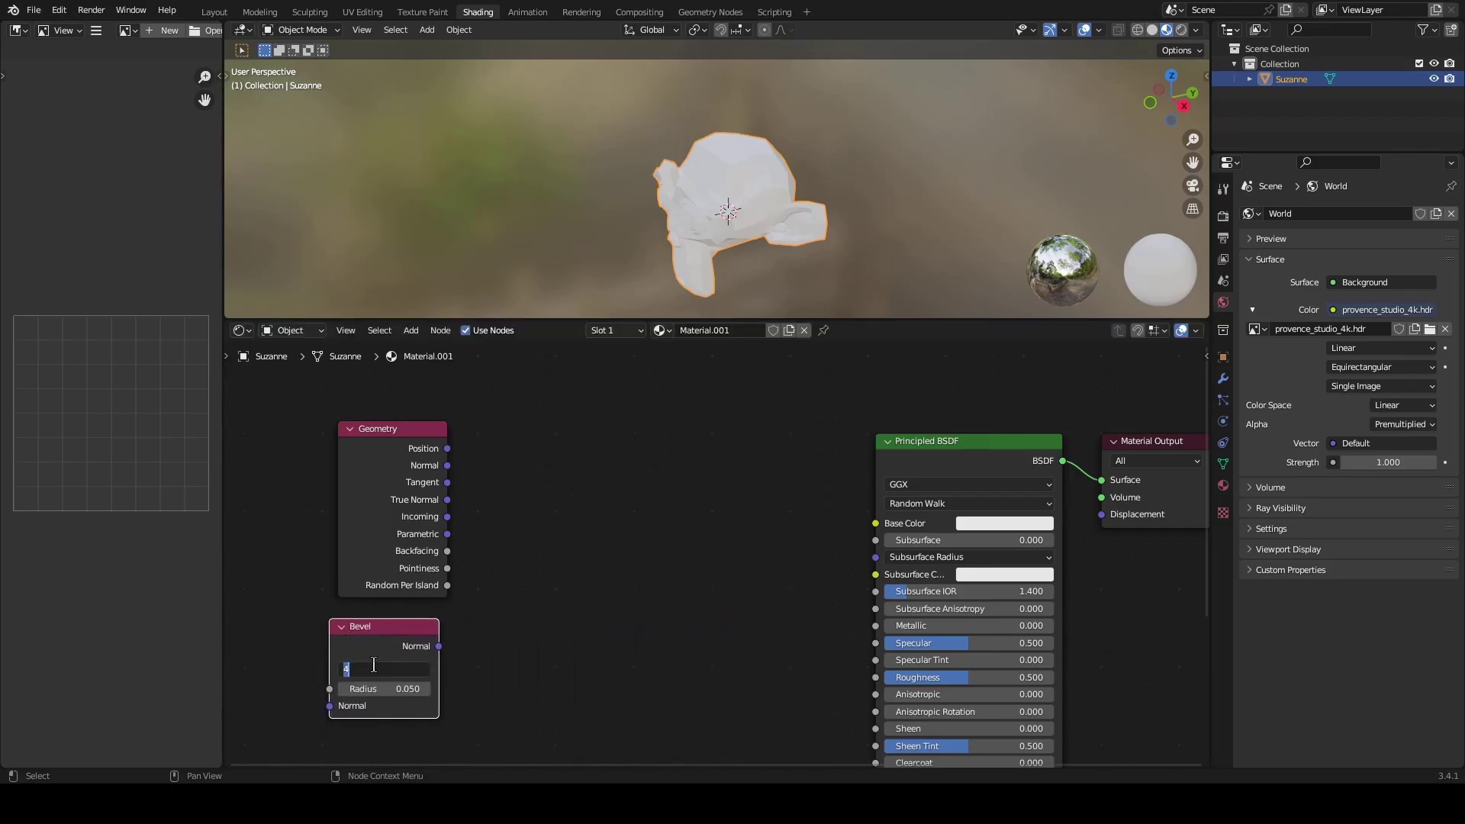
{"action": "type", "text": "16"}
{"action": "key", "text": "Return"}
- Add a Vector Math node after the Geometry and Bevel nodes and set its operation to Dot Product
{"action": "left_click", "coordinate": [660, 532]}
{"action": "key", "text": "shift+a"}
{"action": "left_click", "coordinate": [659, 532]}
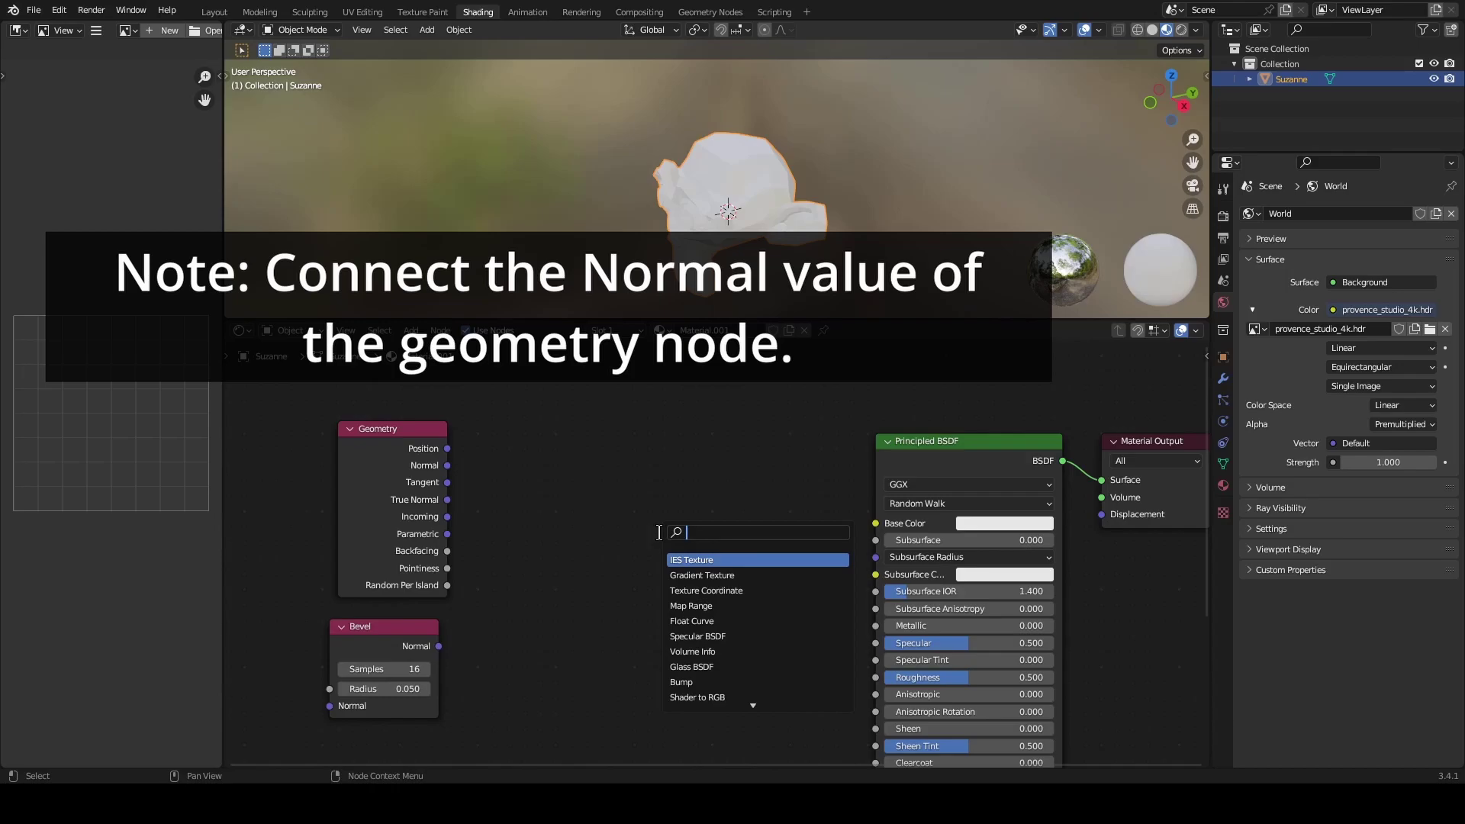
{"action": "type", "text": "vec"}
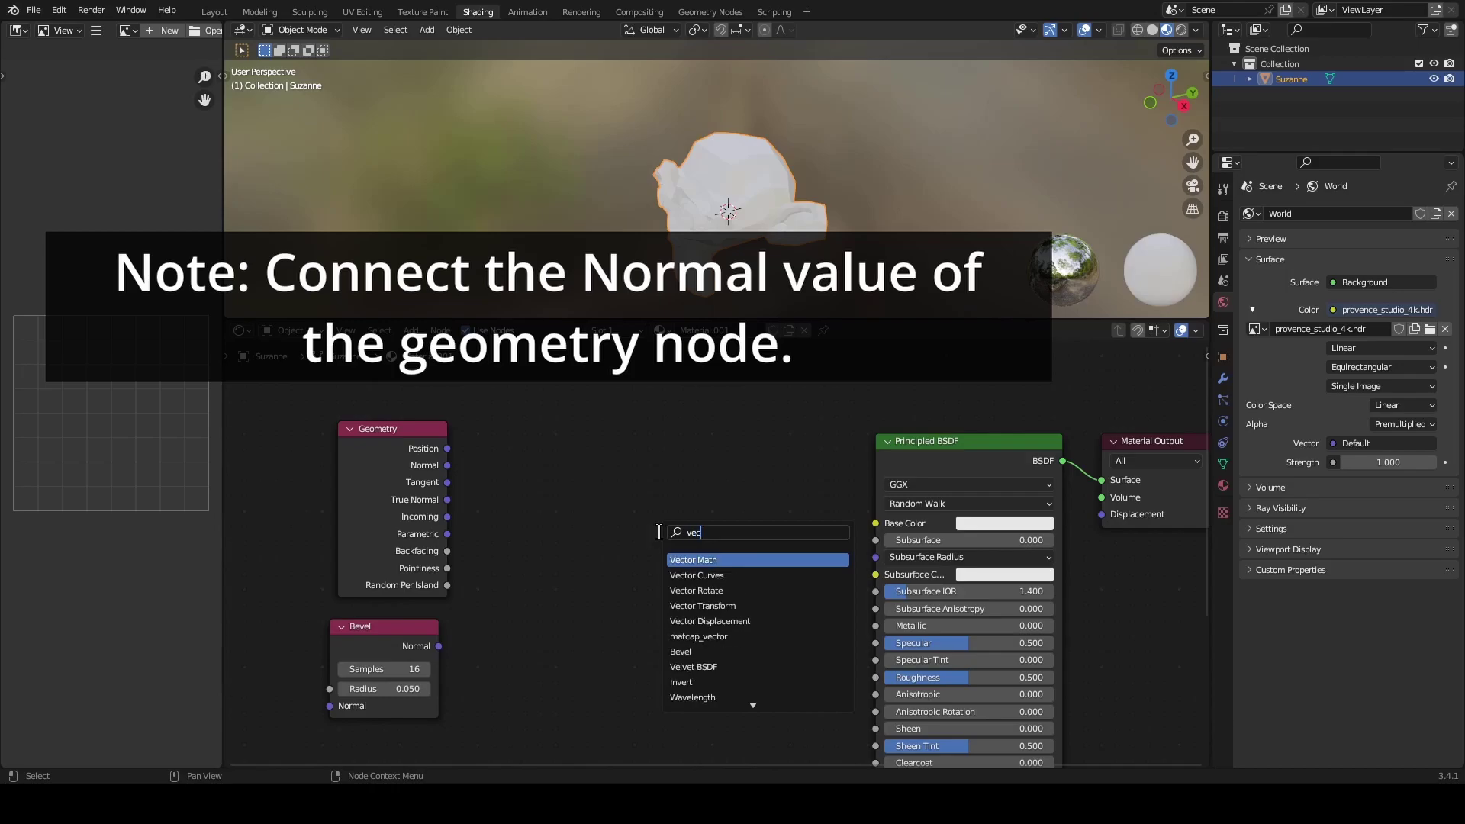
{"action": "left_click", "coordinate": [703, 561]}
{"action": "left_click", "coordinate": [623, 532]}
{"action": "left_click", "coordinate": [622, 534]}
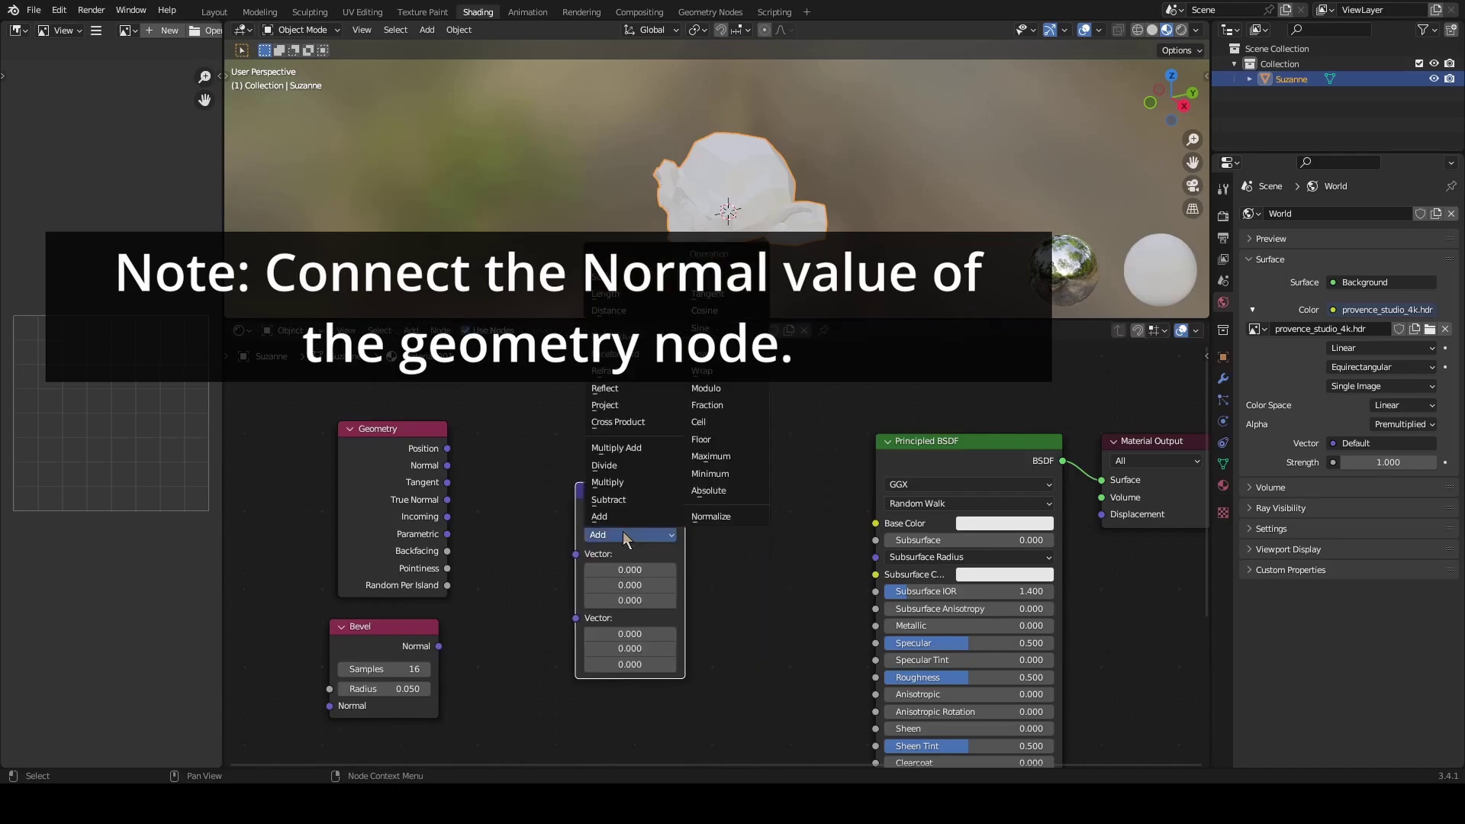
{"action": "left_click", "coordinate": [635, 336]}
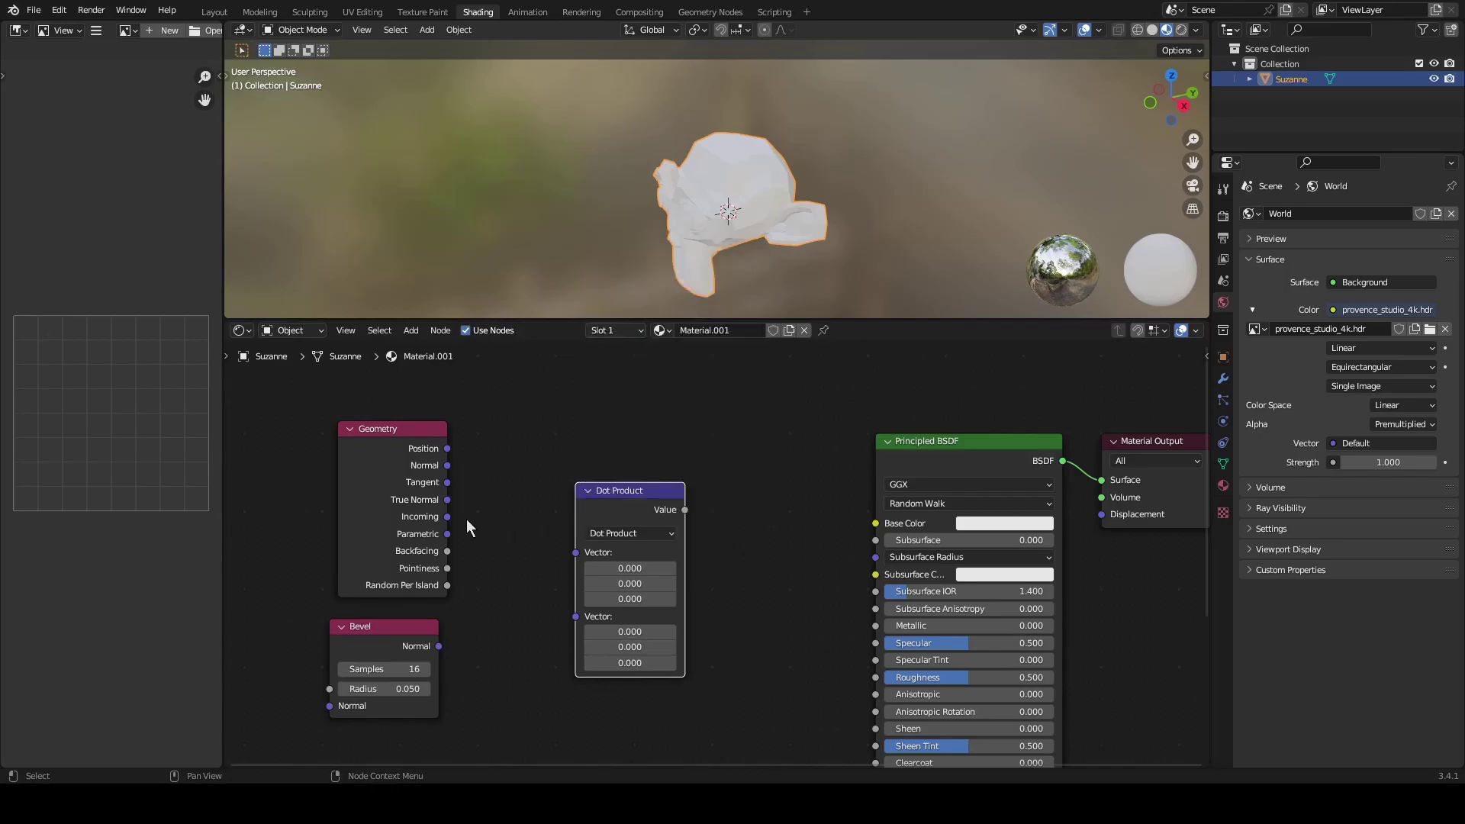
- Connect the Geometry and Bevel Normal outputs to the two Dot Product vectors and preview the node's value on the material surface
{"action": "left_click_drag", "start_coordinate": [448, 467], "coordinate": [560, 565]}
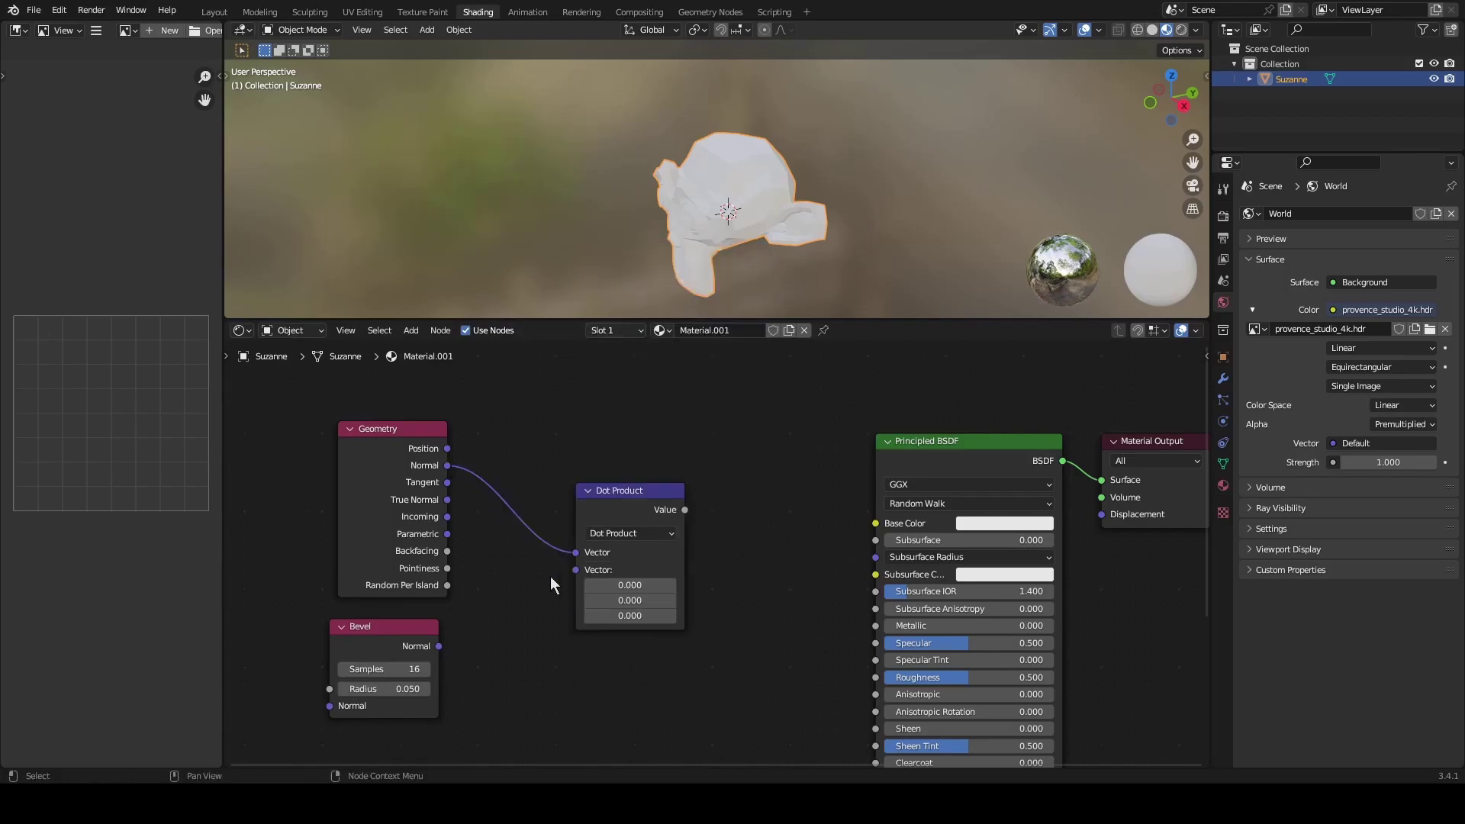
{"action": "left_click_drag", "start_coordinate": [439, 646], "coordinate": [575, 571]}
{"action": "left_click", "coordinate": [620, 493], "text": "ctrl+shift"}
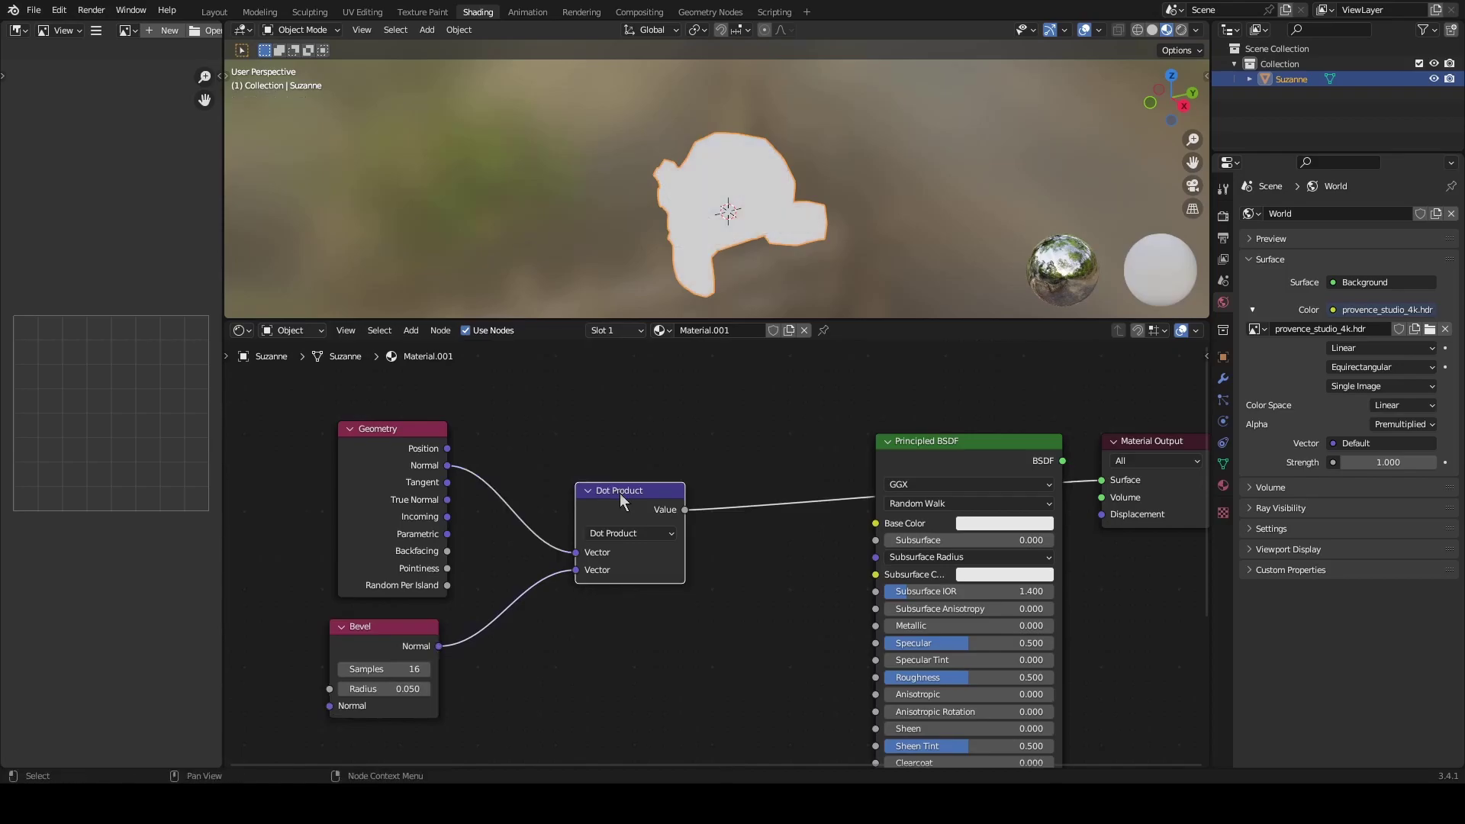
- Switch the 3D viewport to rendered shading for a close look at the Suzanne head
{"action": "left_click", "coordinate": [1180, 29]}
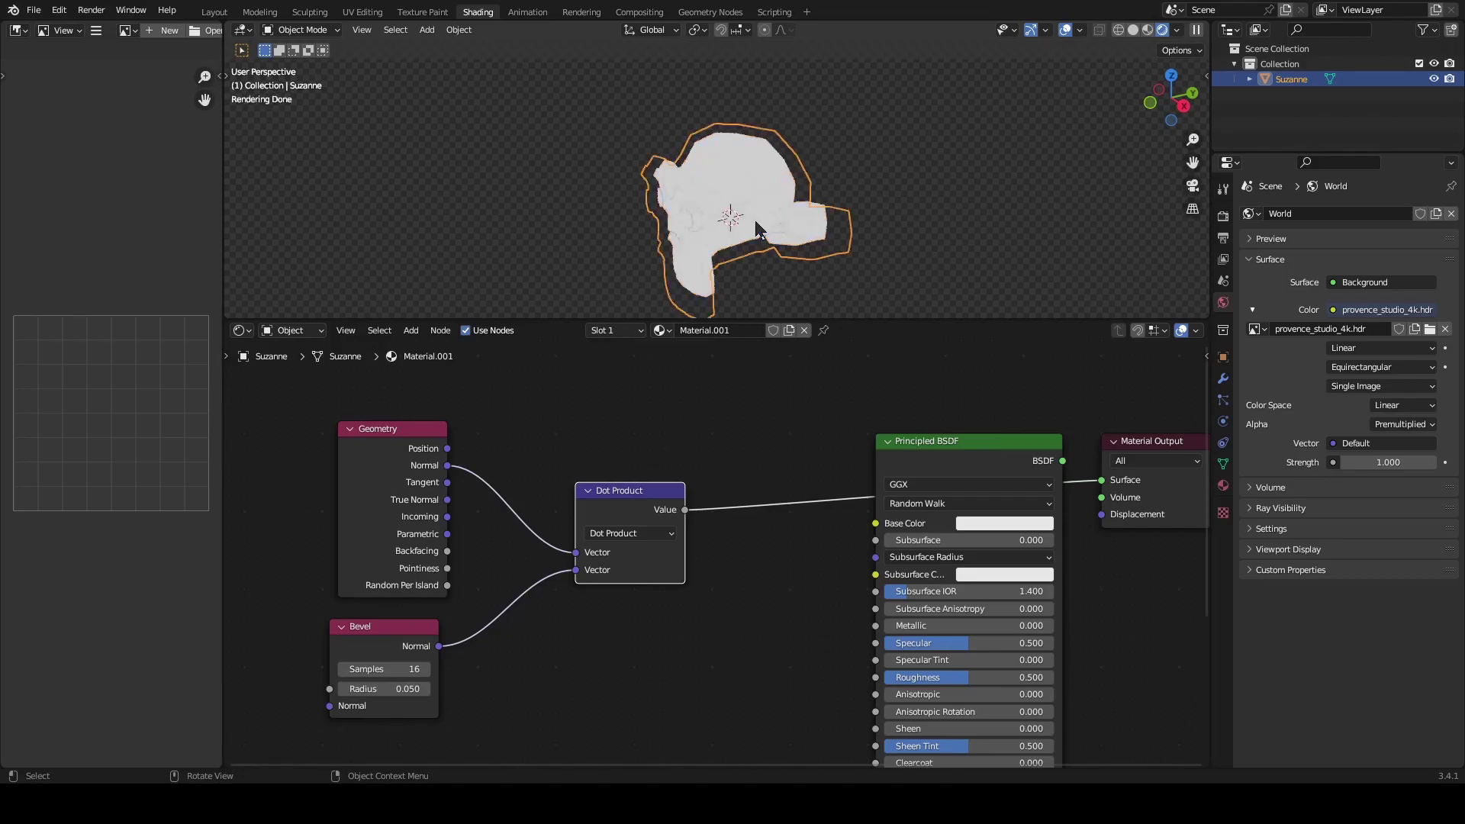
{"action": "scroll", "coordinate": [756, 222], "scroll_direction": "up", "scroll_amount": 6}
{"action": "middle_click_drag", "start_coordinate": [755, 221], "coordinate": [739, 55], "text": "shift"}
- Insert a ColorRamp node on the link coming out of the Dot Product value
{"action": "key", "text": "shift+a"}
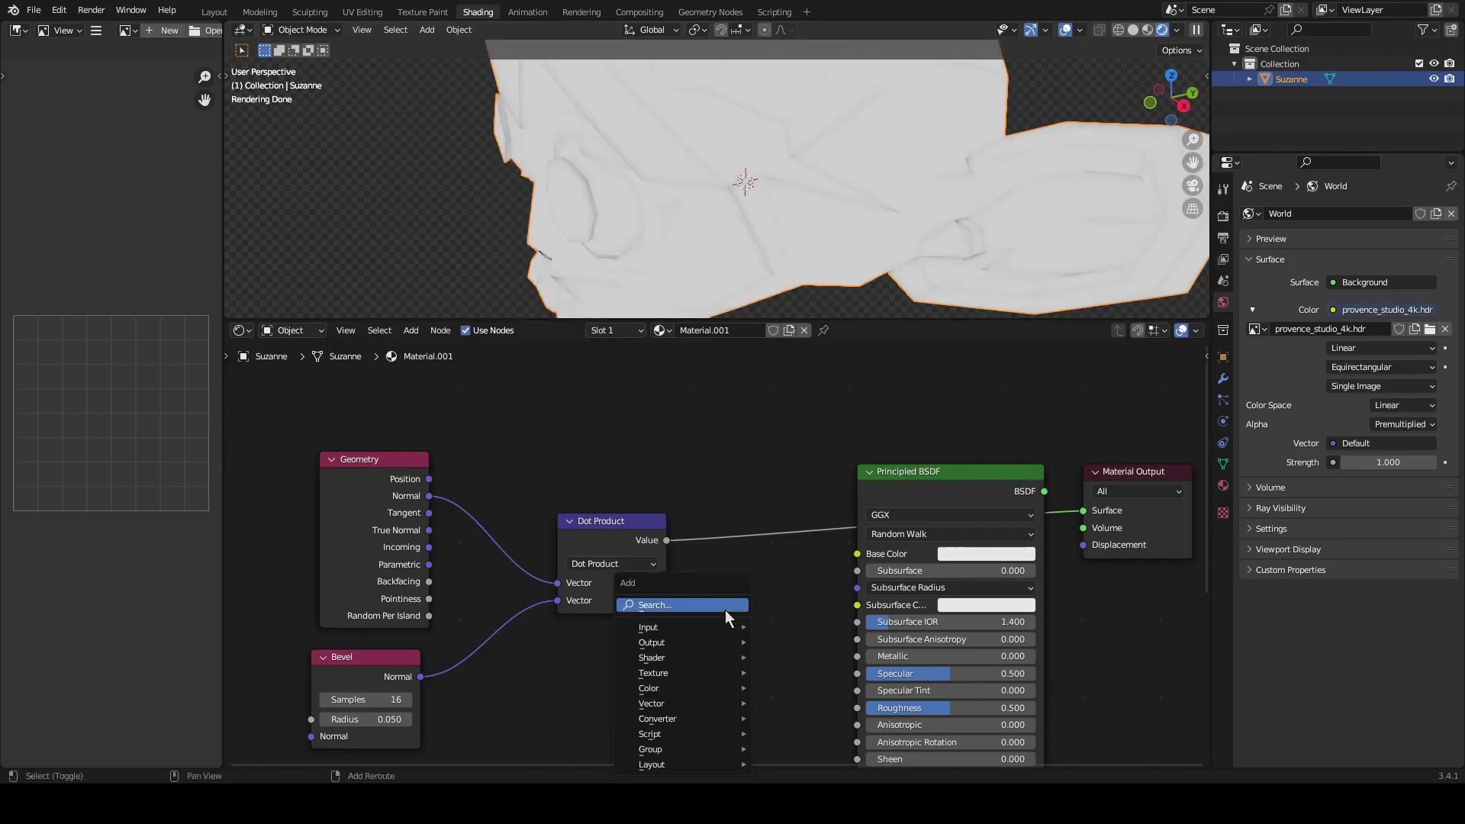
{"action": "left_click", "coordinate": [725, 611]}
{"action": "type", "text": "col"}
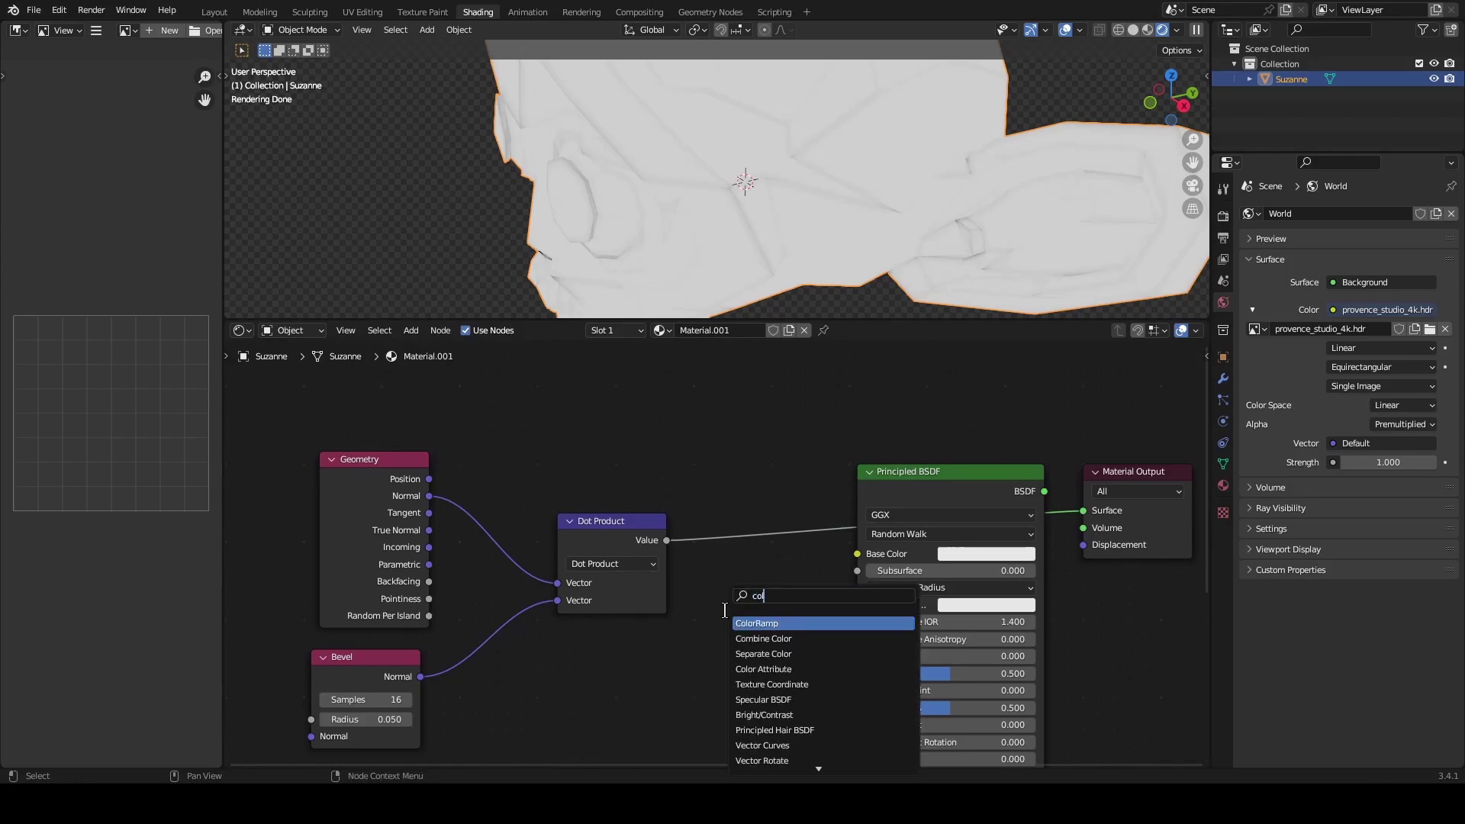
{"action": "left_click", "coordinate": [759, 623]}
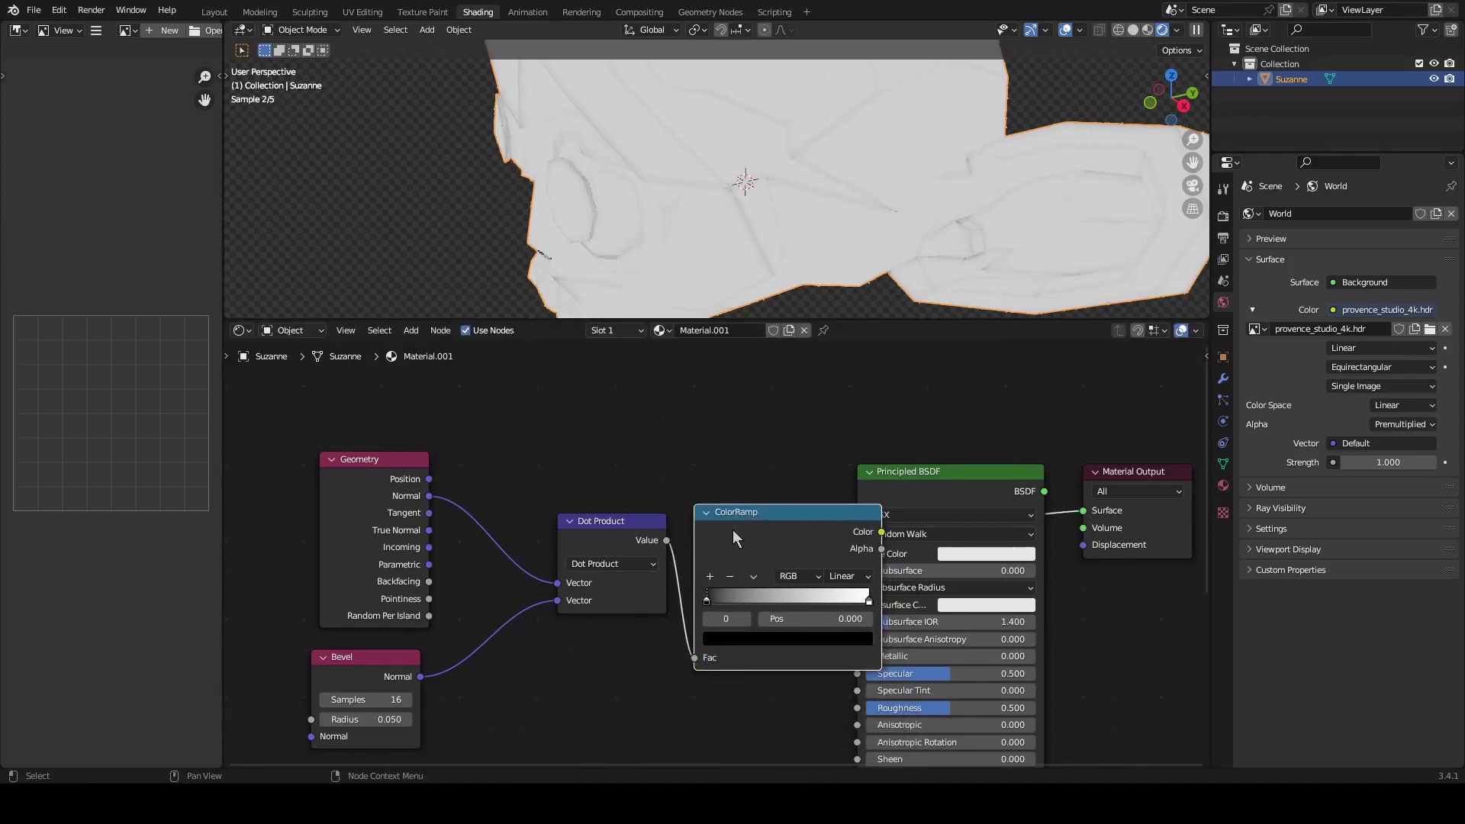
{"action": "left_click", "coordinate": [732, 530]}
- Shift the Dot Product and ColorRamp nodes closer to the Geometry node and set the ramp's black stop position to 0.827
{"action": "left_click_drag", "start_coordinate": [608, 528], "coordinate": [514, 489]}
{"action": "left_click_drag", "start_coordinate": [734, 513], "coordinate": [622, 482]}
{"action": "left_click_drag", "start_coordinate": [791, 570], "coordinate": [768, 572]}
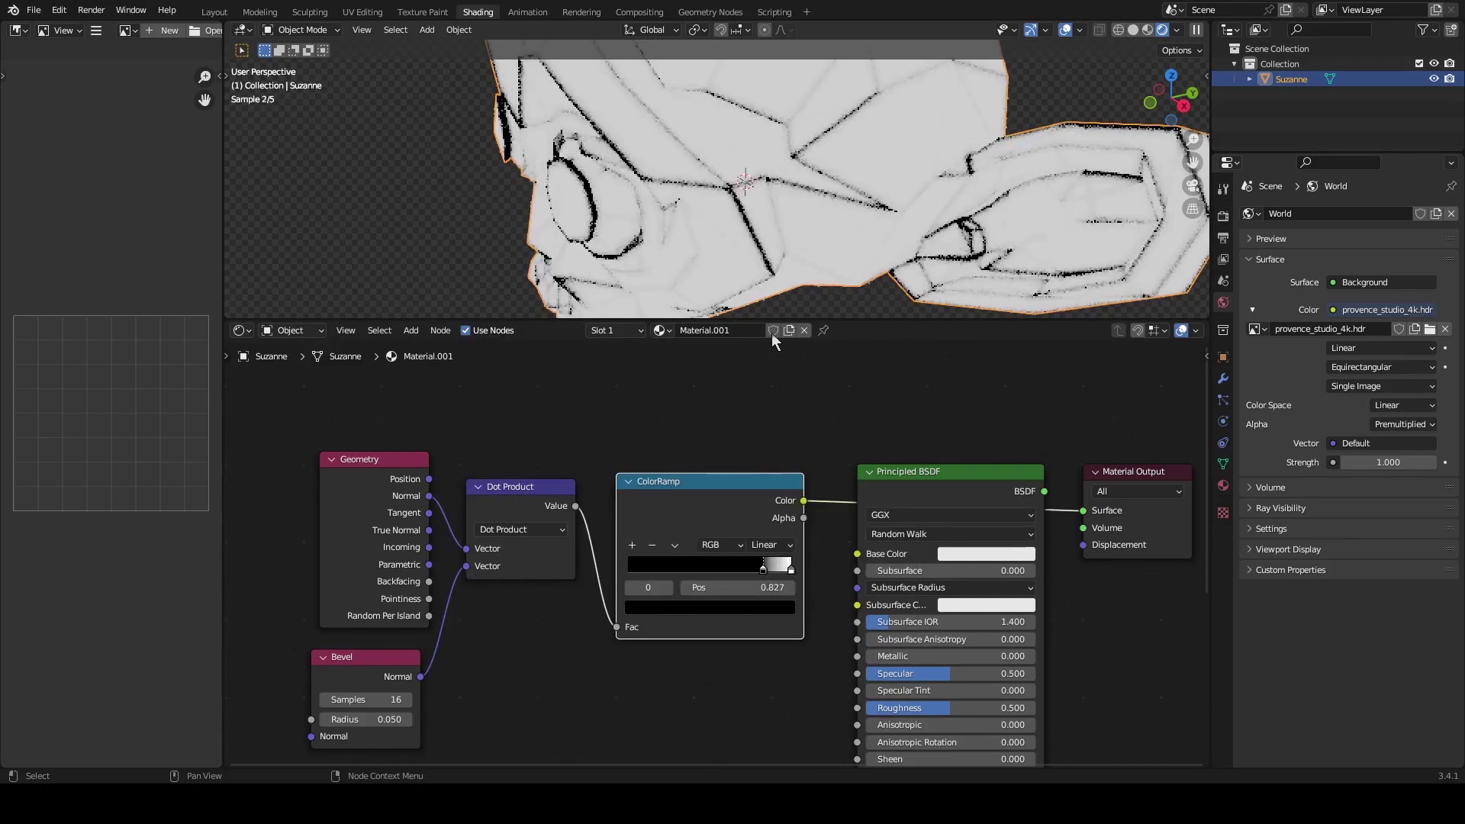
{"action": "scroll", "coordinate": [776, 264], "scroll_direction": "down", "scroll_amount": 5}
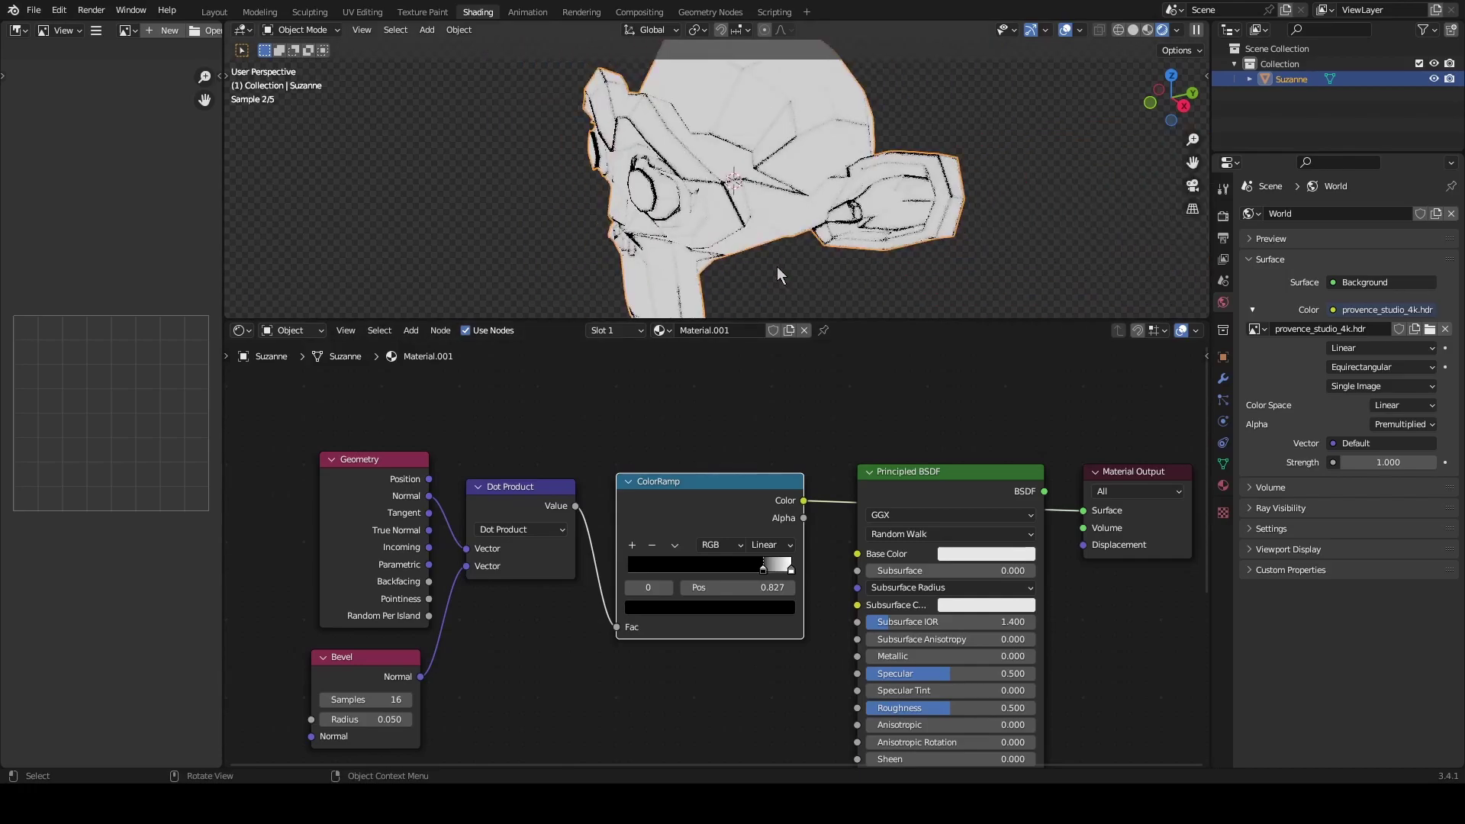
- Make room after the ColorRamp and add a Mix node there with its data type set to Color
{"action": "key", "text": "g"}
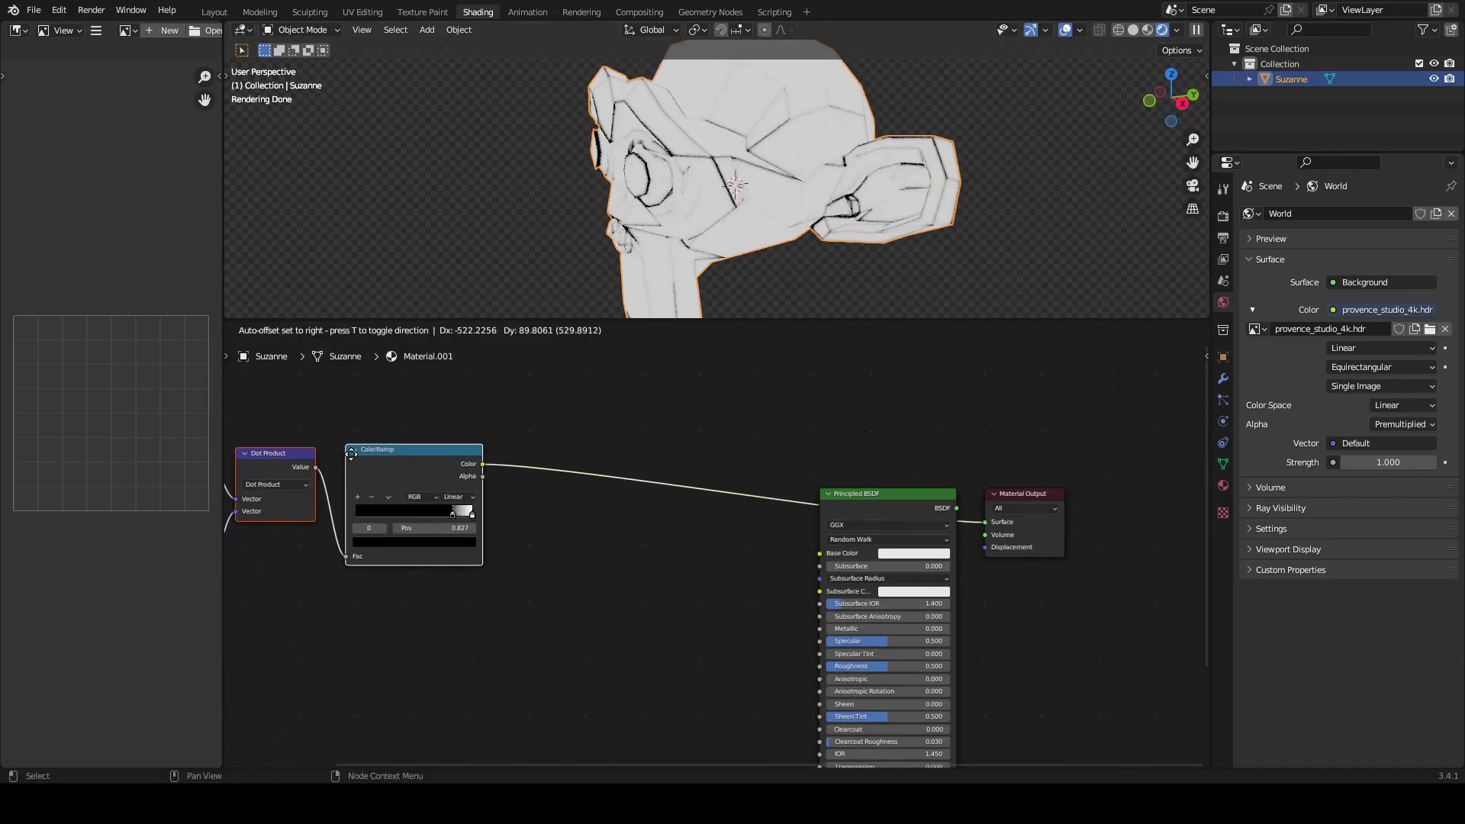
{"action": "left_click", "coordinate": [574, 594]}
{"action": "left_click", "coordinate": [574, 594]}
{"action": "key", "text": "shift+a"}
{"action": "left_click", "coordinate": [577, 597]}
{"action": "type", "text": "mix"}
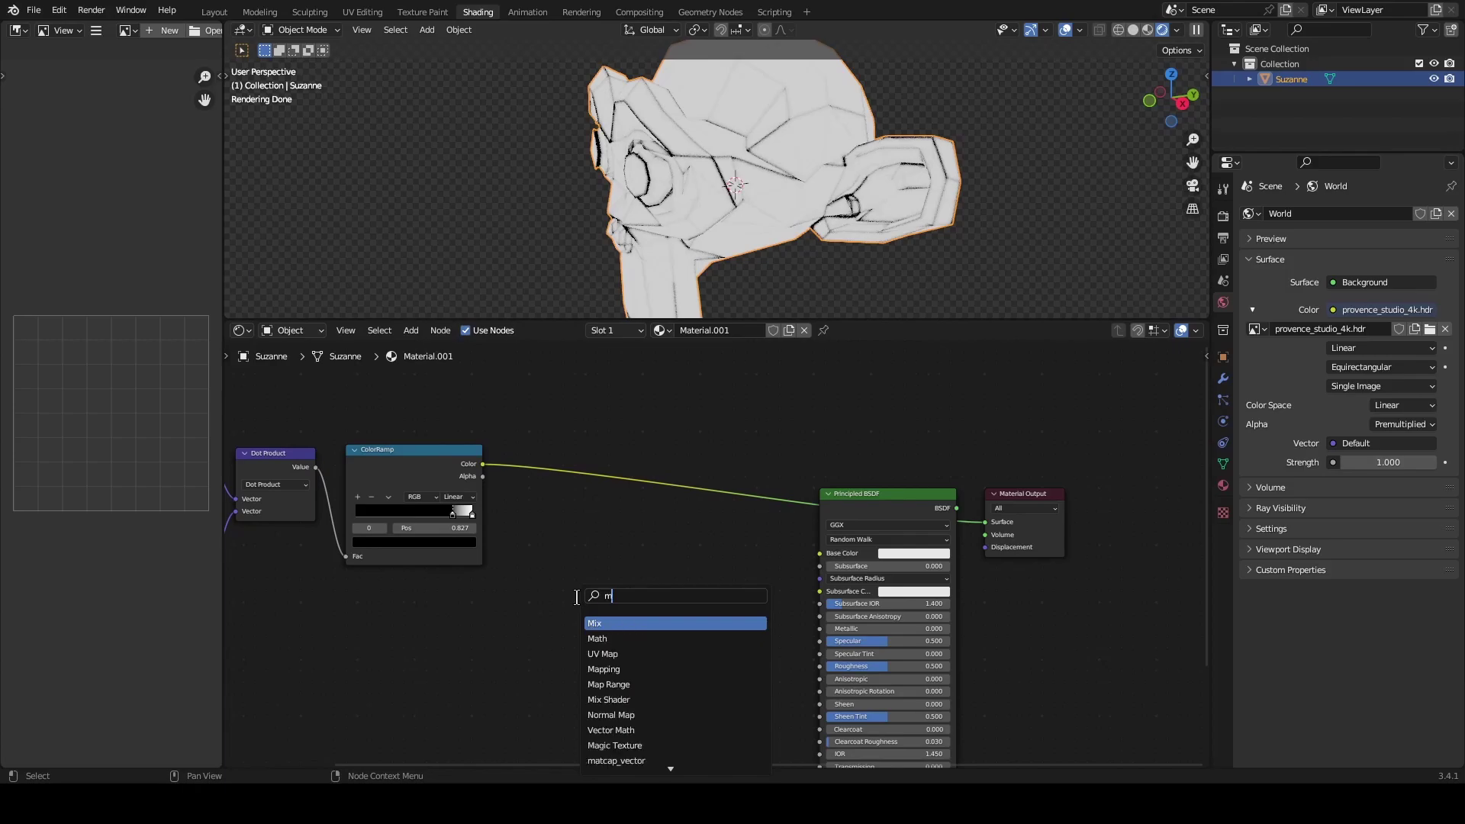
{"action": "left_click", "coordinate": [616, 622]}
{"action": "left_click", "coordinate": [608, 492]}
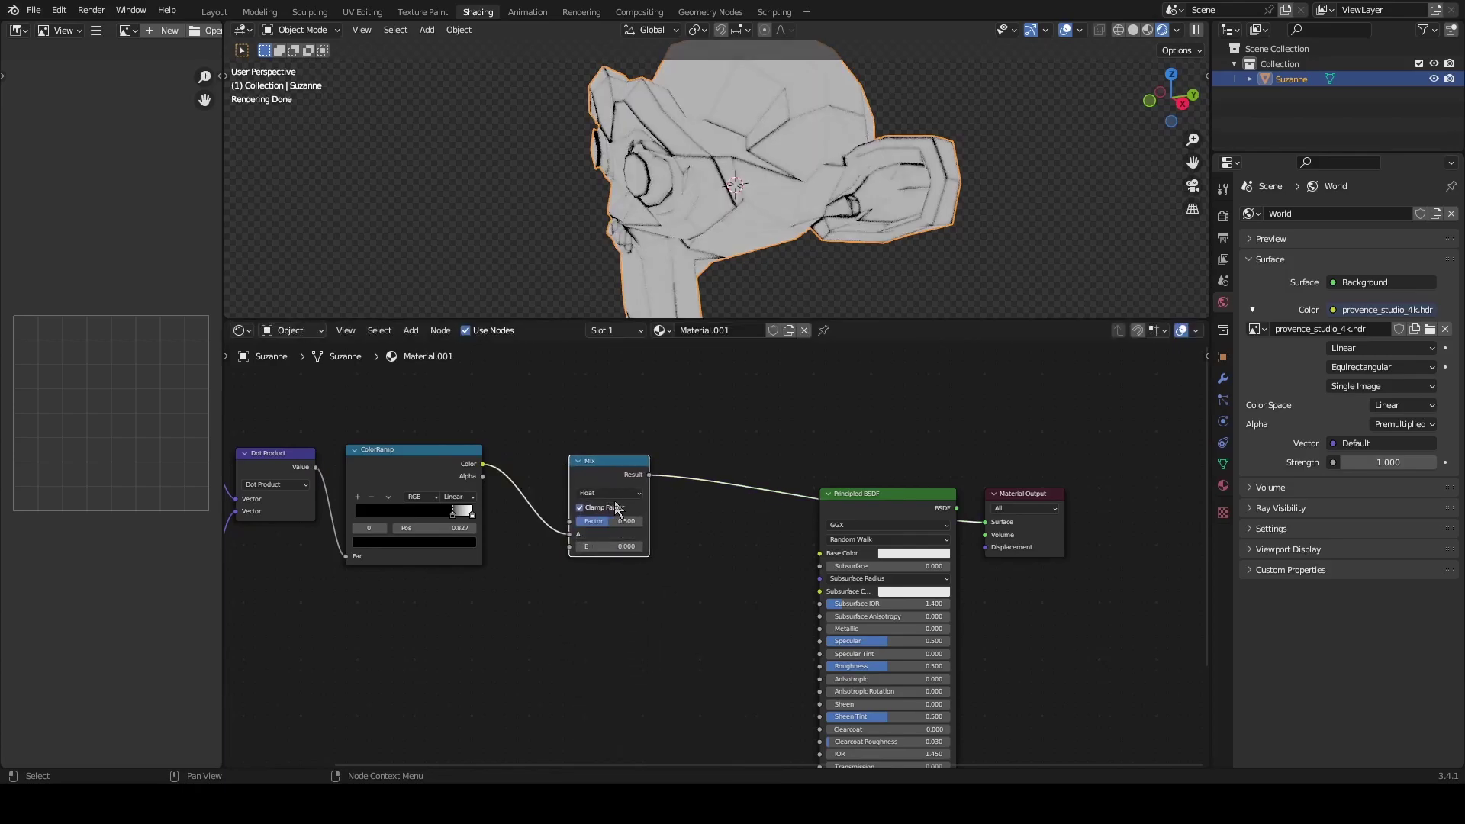
{"action": "left_click", "coordinate": [614, 493]}
{"action": "left_click", "coordinate": [615, 530]}
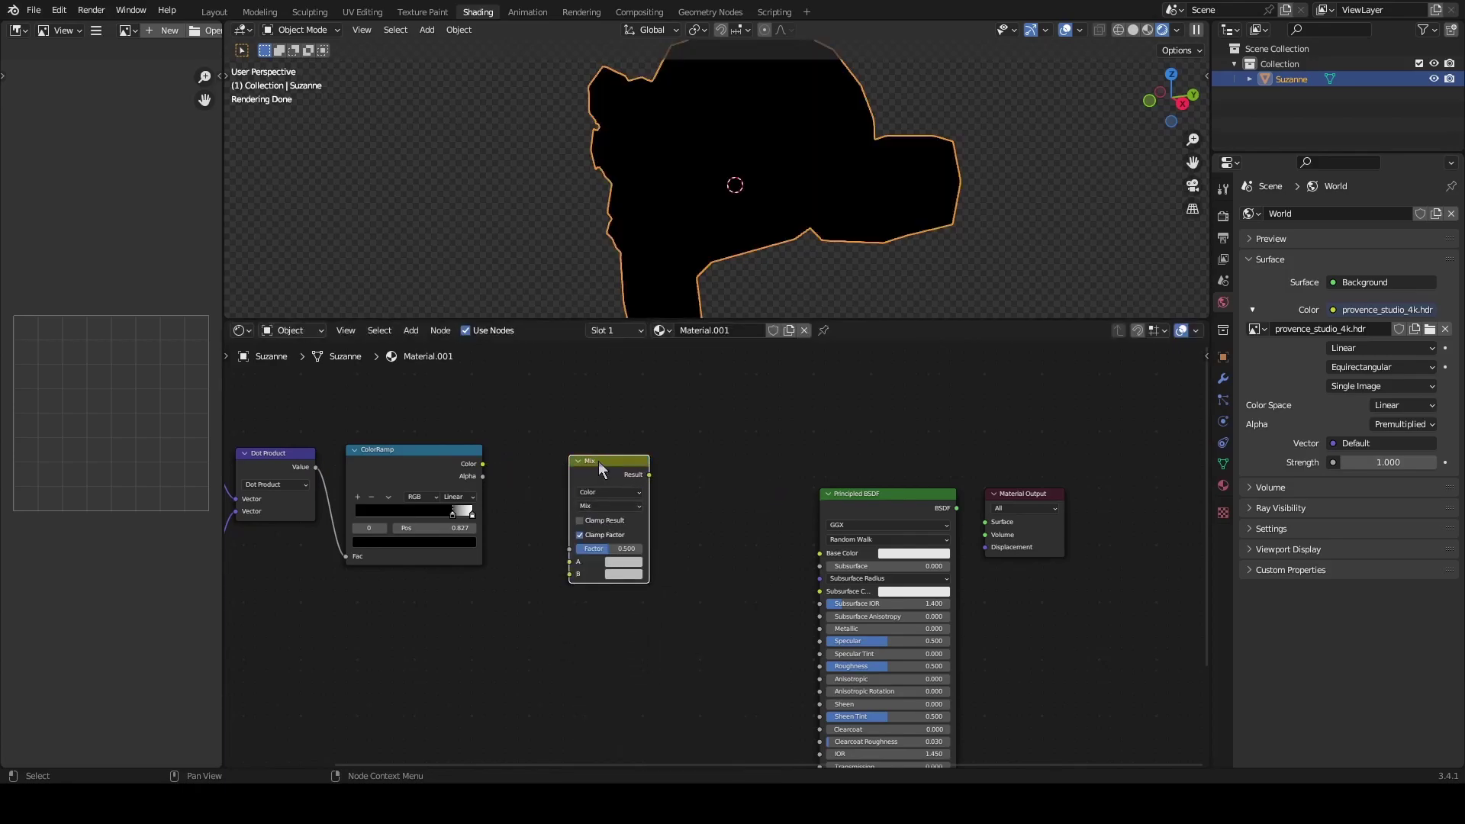
- Connect the ColorRamp's Color output to the Mix node's Factor and preview the Mix result on the material surface
{"action": "left_click_drag", "start_coordinate": [599, 460], "coordinate": [619, 480]}
{"action": "left_click_drag", "start_coordinate": [483, 464], "coordinate": [592, 565]}
{"action": "left_click", "coordinate": [621, 483], "text": "ctrl+shift"}
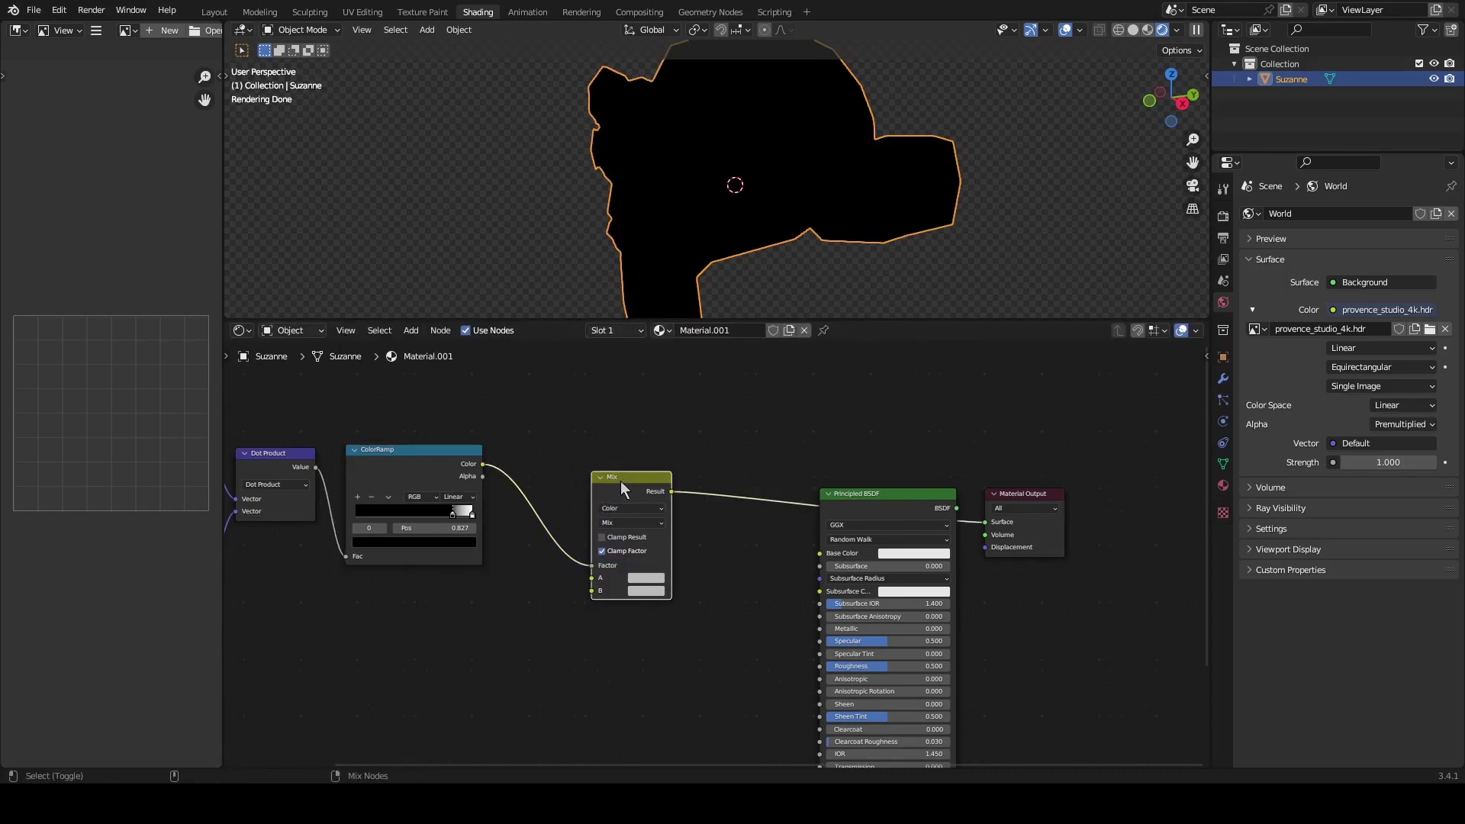
- Set the Mix node's A colour to white and its B colour to black
{"action": "left_click", "coordinate": [645, 578]}
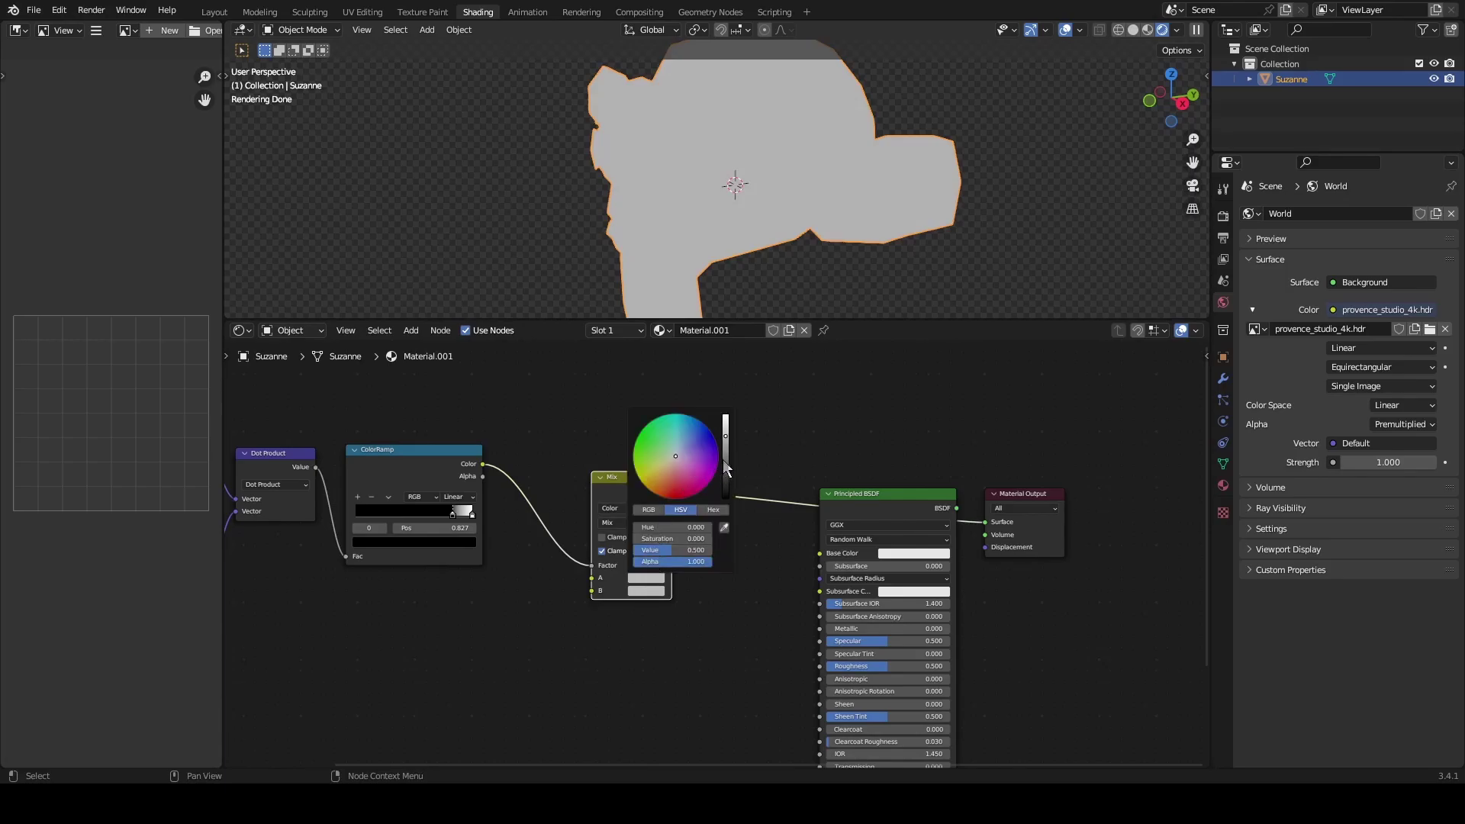
{"action": "left_click_drag", "start_coordinate": [725, 458], "coordinate": [725, 417]}
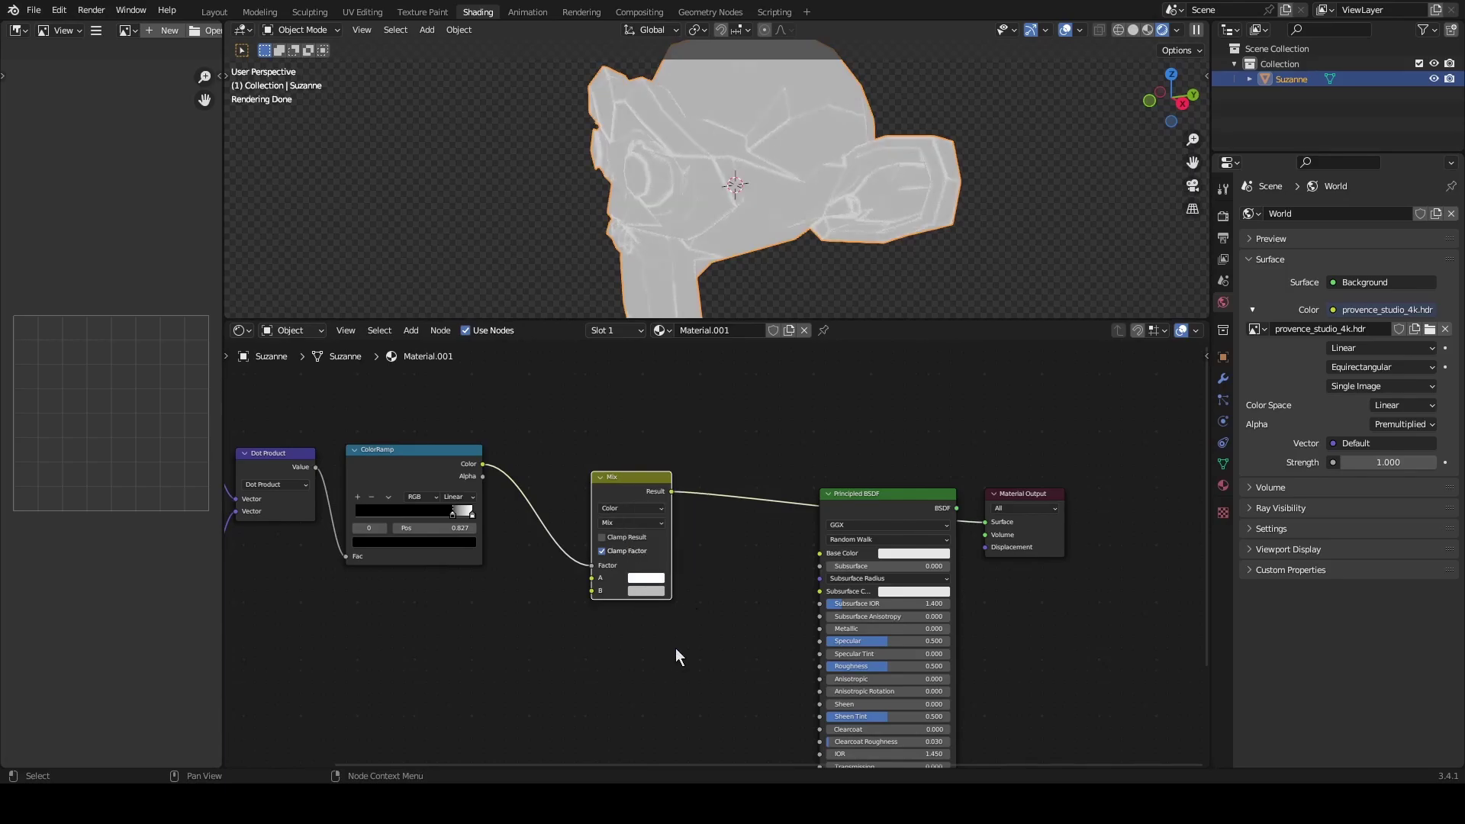
{"action": "left_click", "coordinate": [634, 593]}
{"action": "left_click_drag", "start_coordinate": [728, 446], "coordinate": [724, 509]}
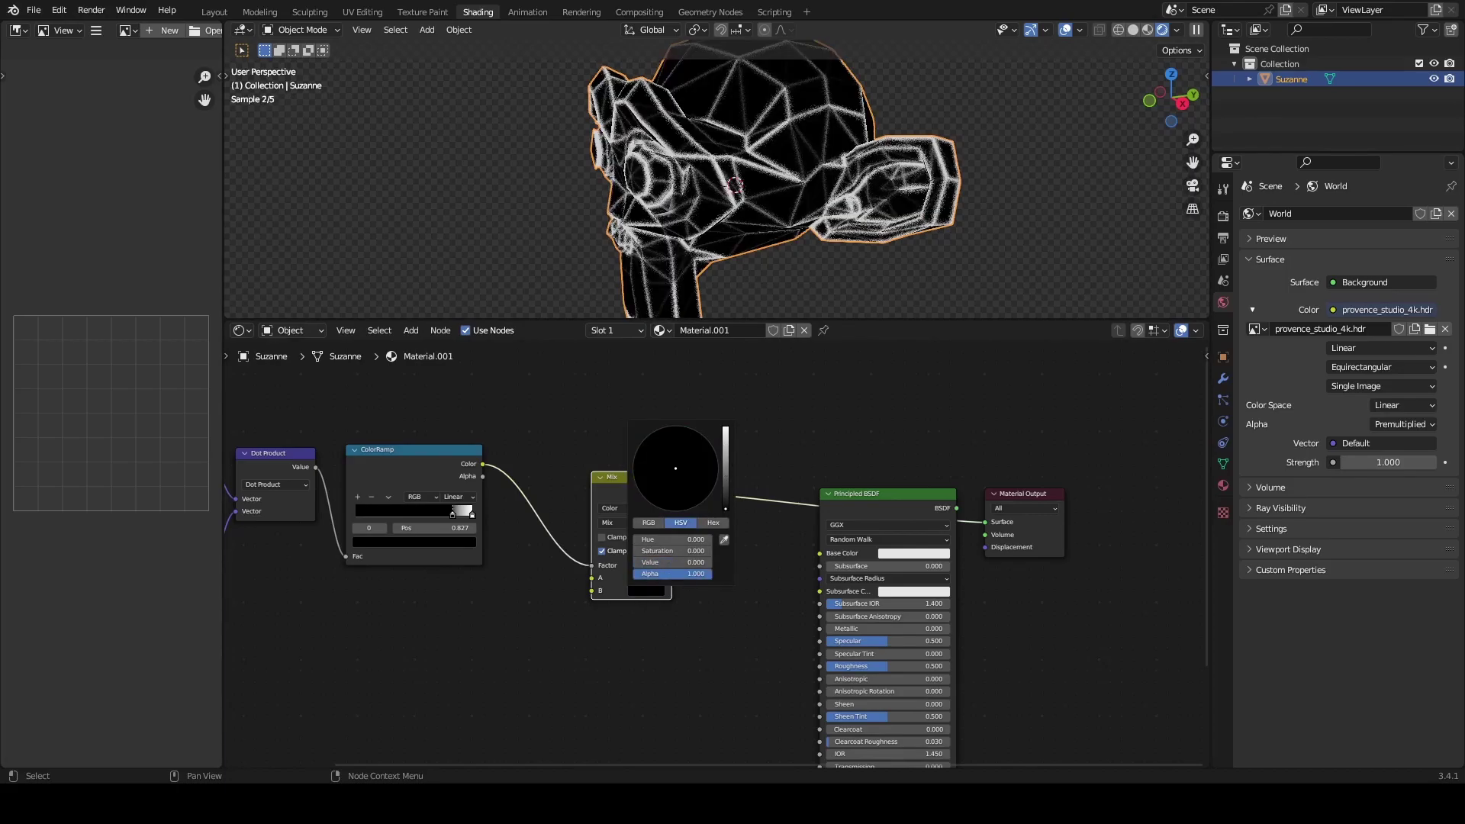
- Connect the Mix result to the Principled BSDF's Emission and link the BSDF back to the Material Output surface
{"action": "scroll", "coordinate": [663, 621], "scroll_direction": "down", "scroll_amount": 4, "text": "shift"}
{"action": "left_click_drag", "start_coordinate": [671, 374], "coordinate": [821, 674]}
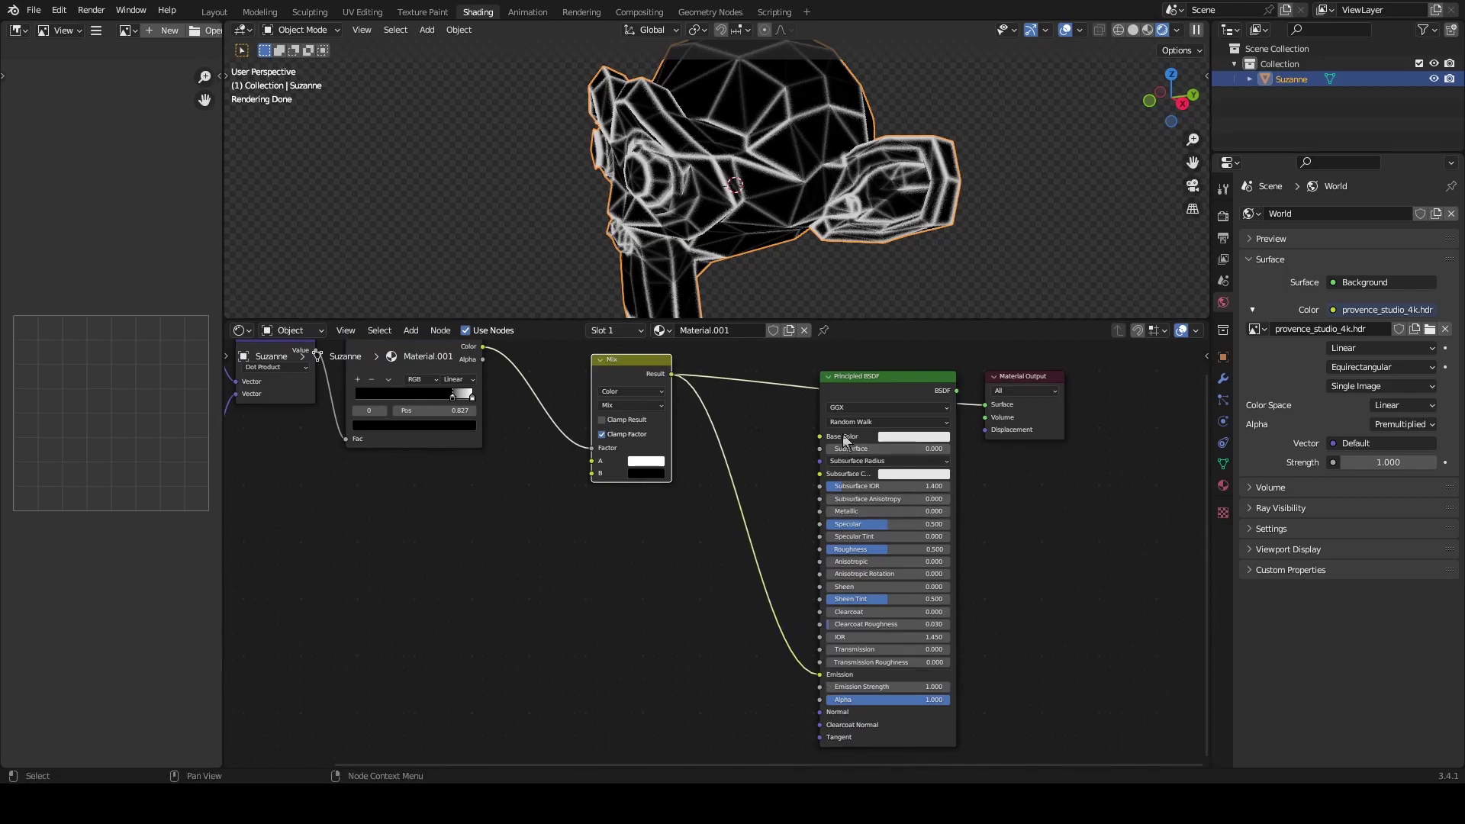
{"action": "left_click", "coordinate": [882, 390]}
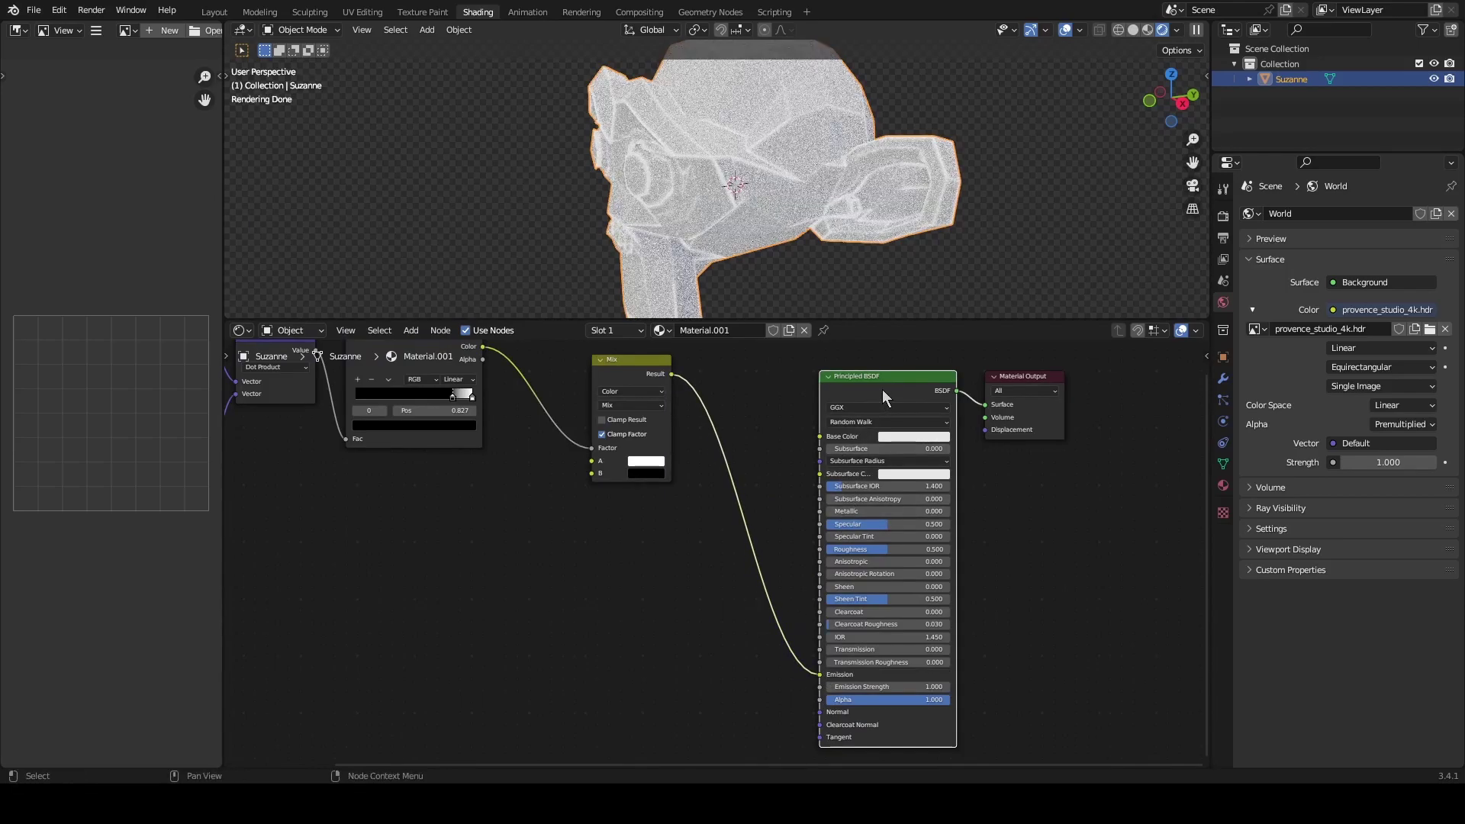
{"action": "middle_click_drag", "start_coordinate": [781, 194], "coordinate": [844, 170]}
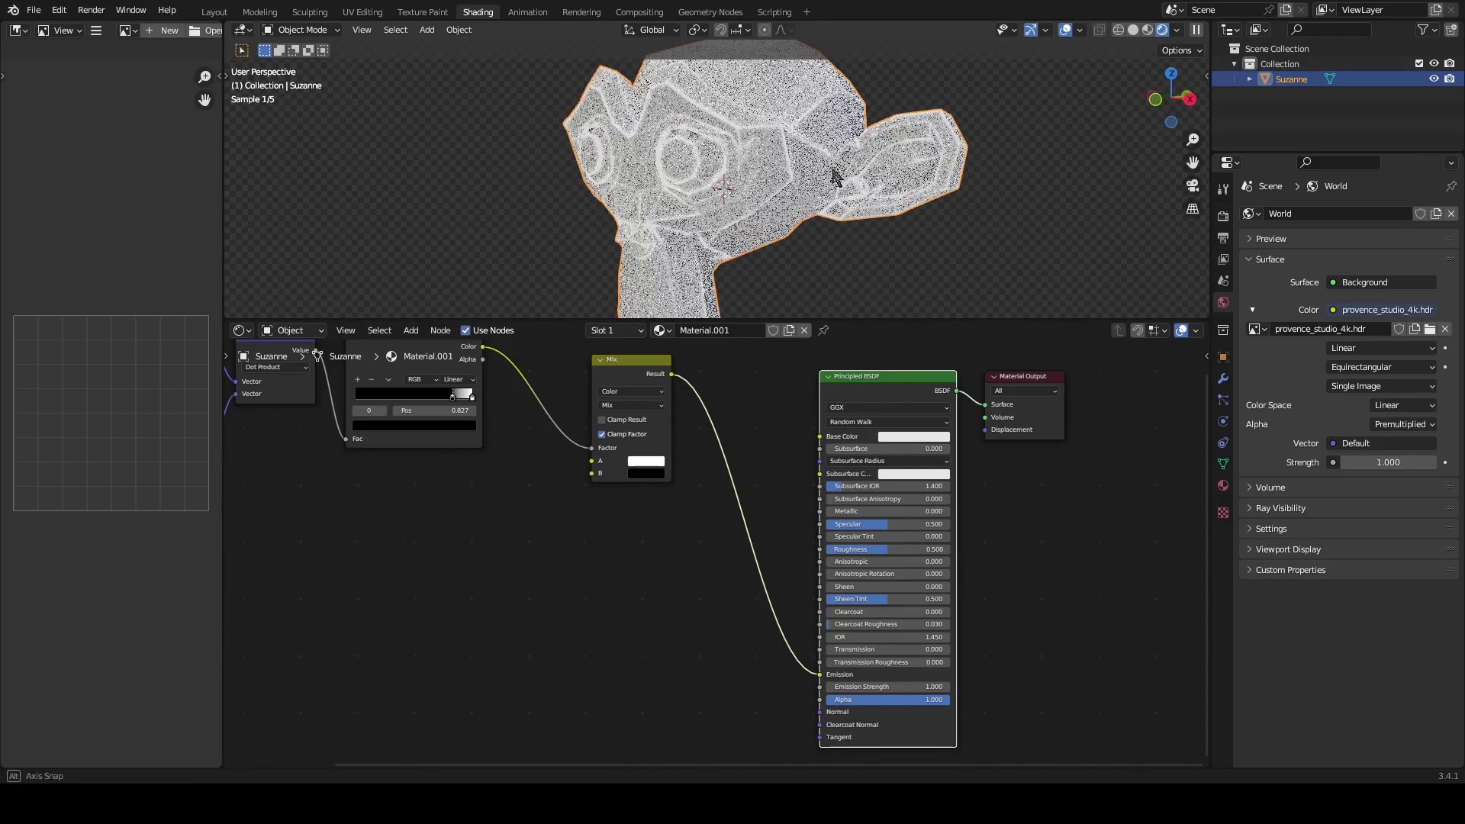
- Set the Principled BSDF's Base Color to black and its Specular to 0
{"action": "left_click", "coordinate": [915, 437]}
{"action": "left_click_drag", "start_coordinate": [980, 301], "coordinate": [979, 361]}
{"action": "left_click_drag", "start_coordinate": [892, 524], "coordinate": [840, 524]}
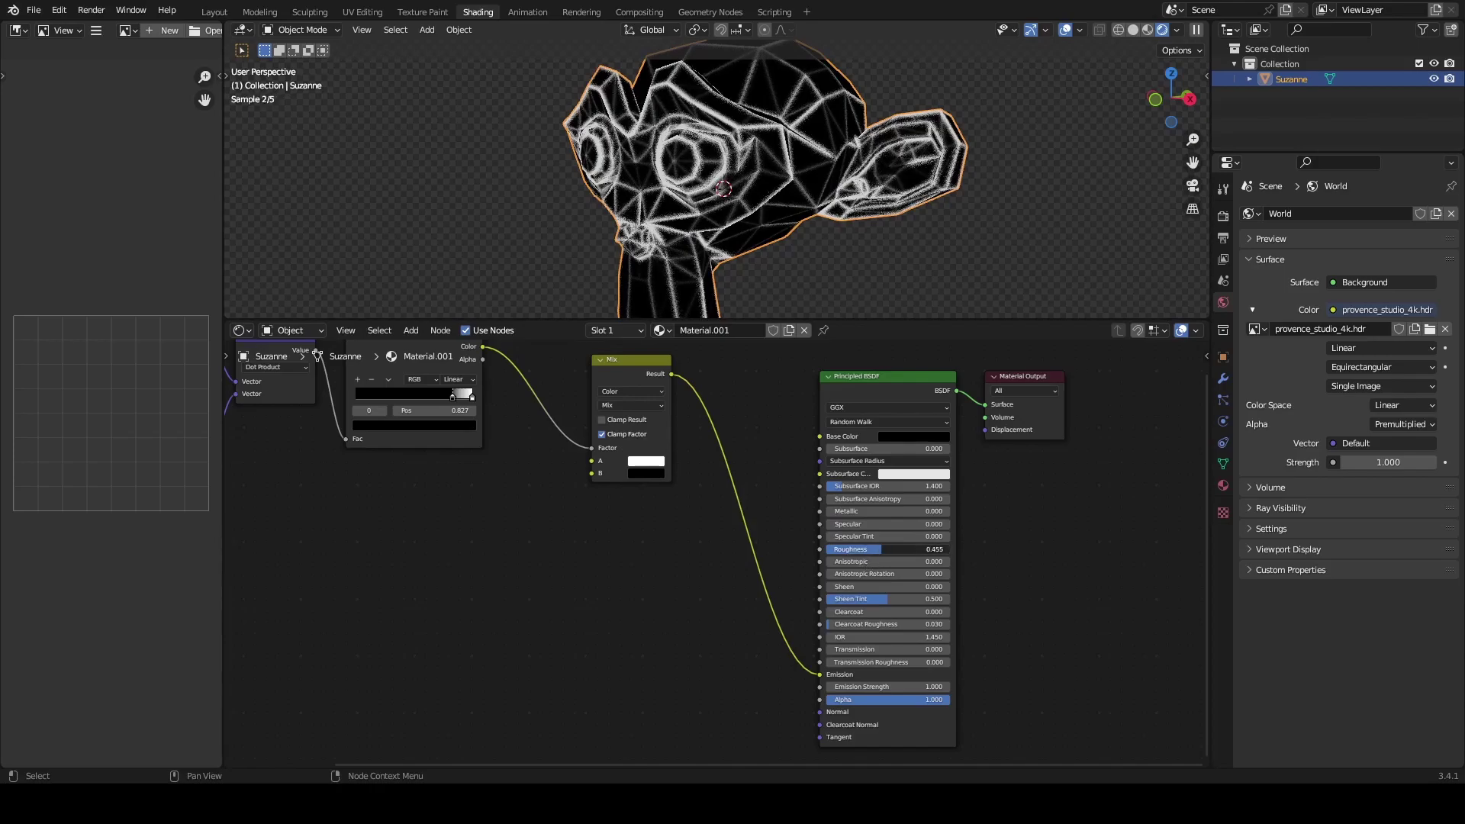
- Start a new image in the UV Editing workspace and name it EmissionMap
{"action": "left_click", "coordinate": [215, 12]}
{"action": "mouse_move", "coordinate": [616, 460]}
{"action": "middle_mouse_down"}
{"action": "mouse_move", "coordinate": [931, 451]}
{"action": "mouse_move", "coordinate": [609, 437]}
{"action": "middle_mouse_up"}
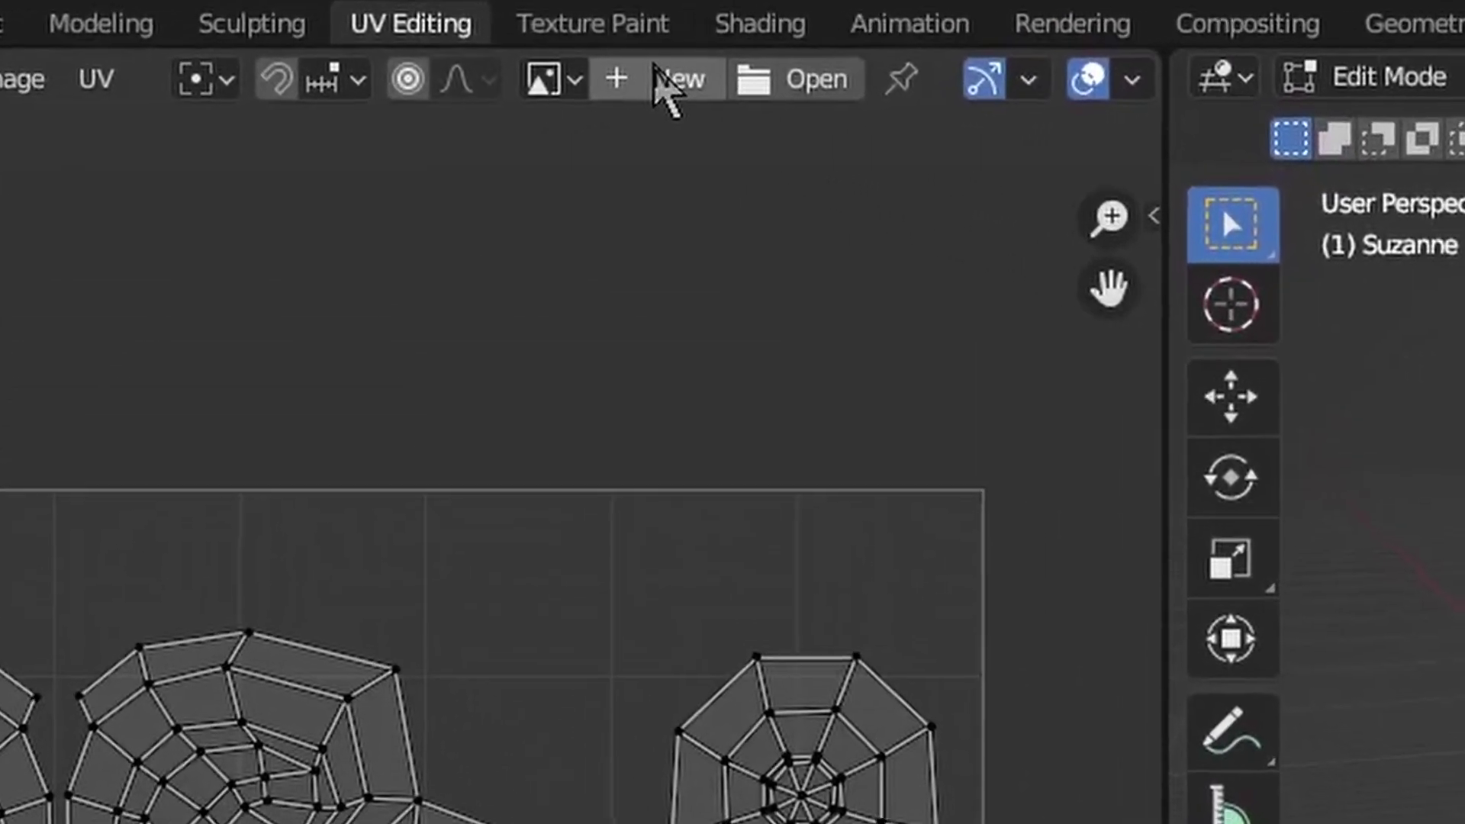
{"action": "left_click", "coordinate": [448, 31]}
{"action": "left_click", "coordinate": [767, 152]}
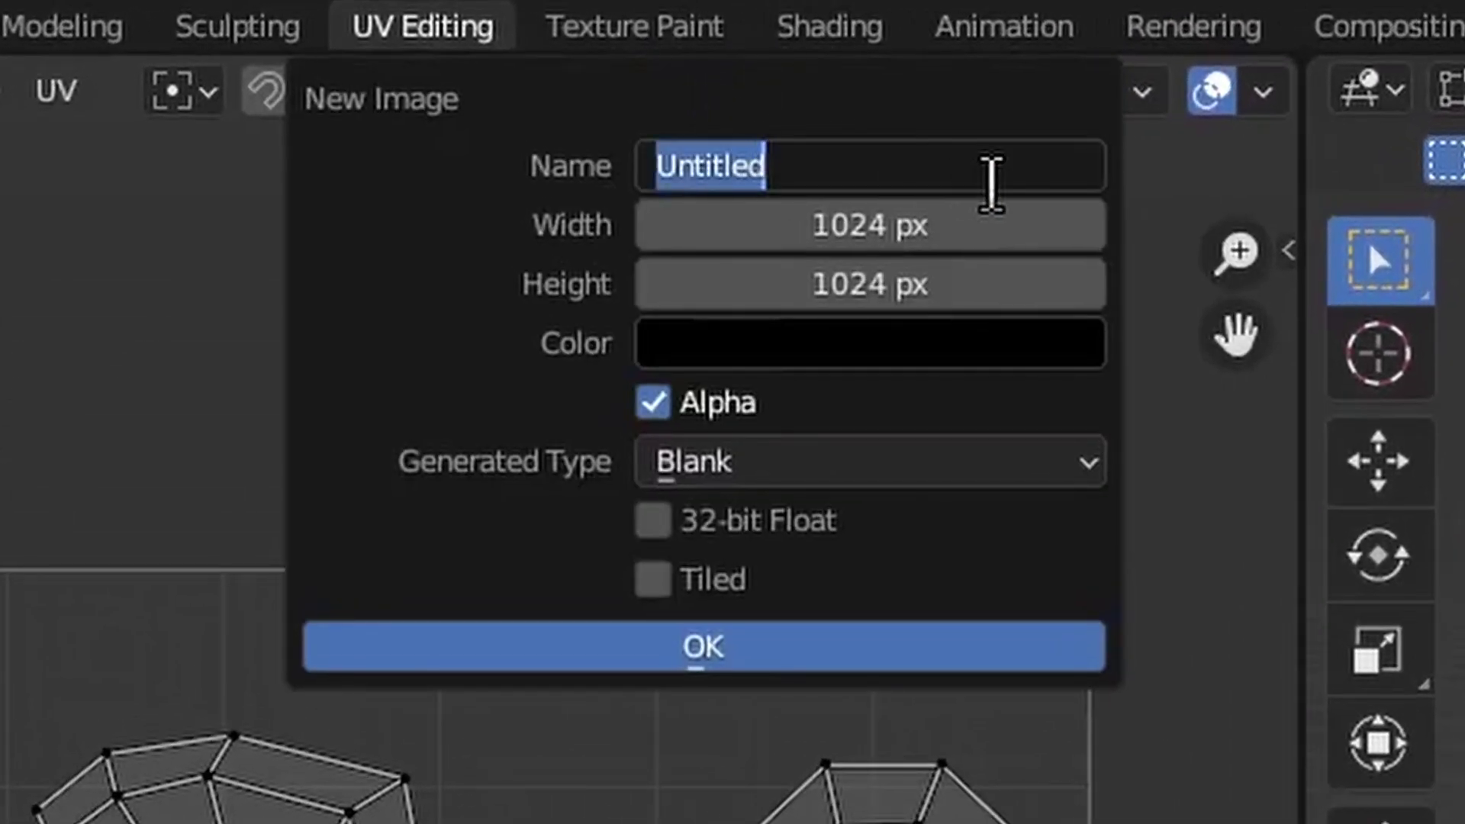
{"action": "type", "text": "Em"}
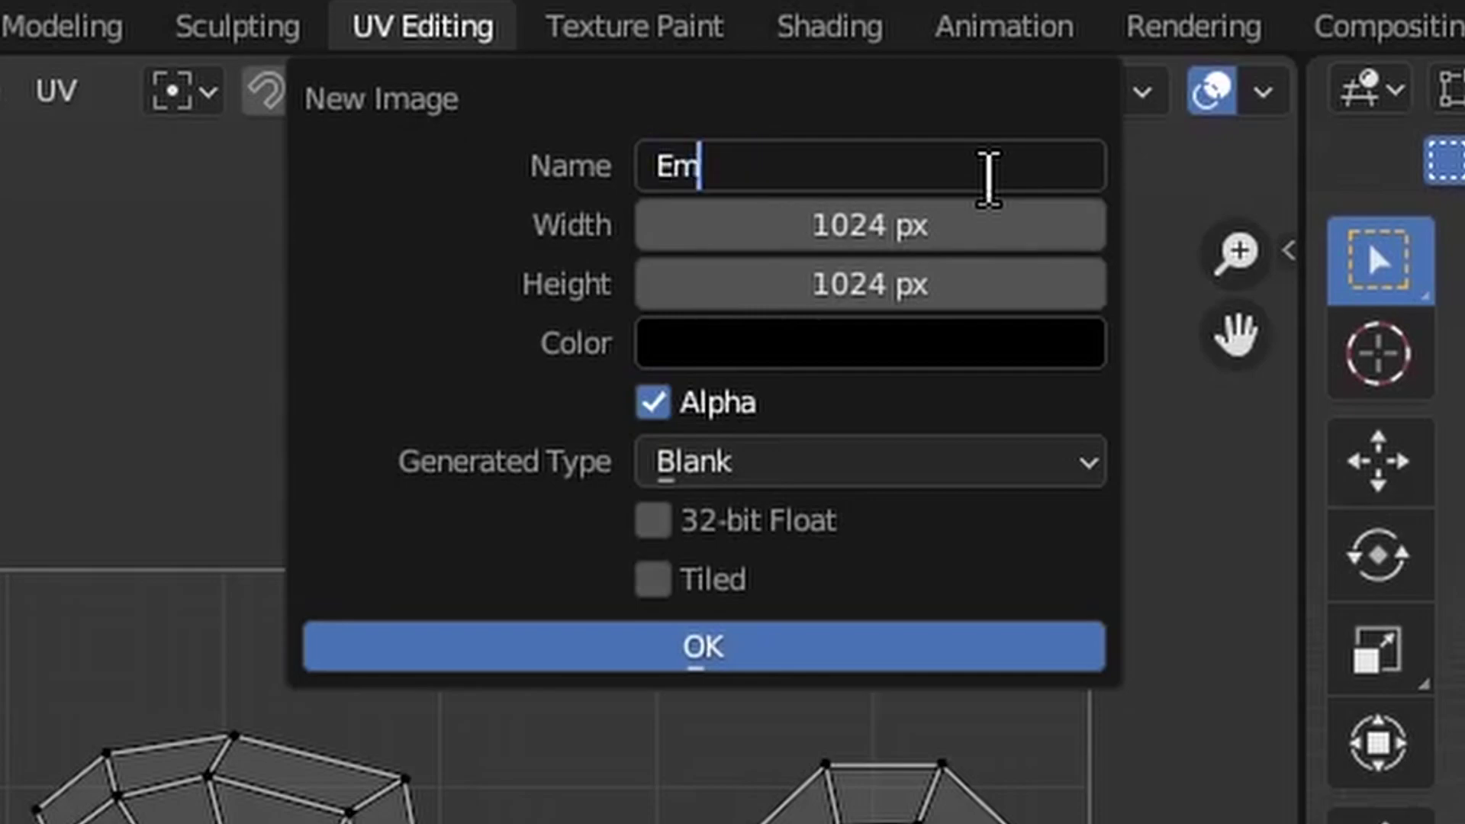
{"action": "type", "text": "issionMap"}
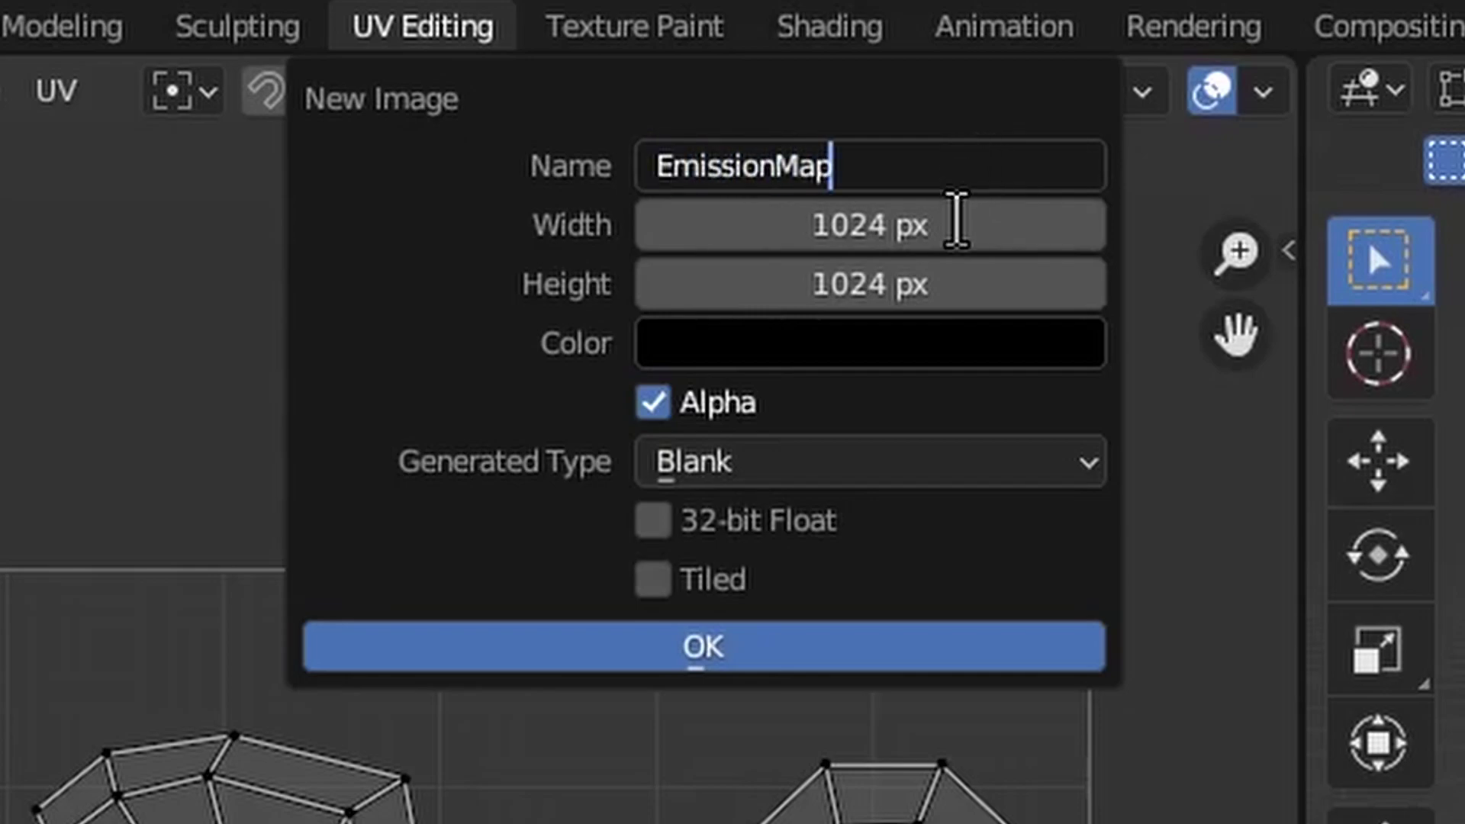
{"action": "key", "text": "Return"}
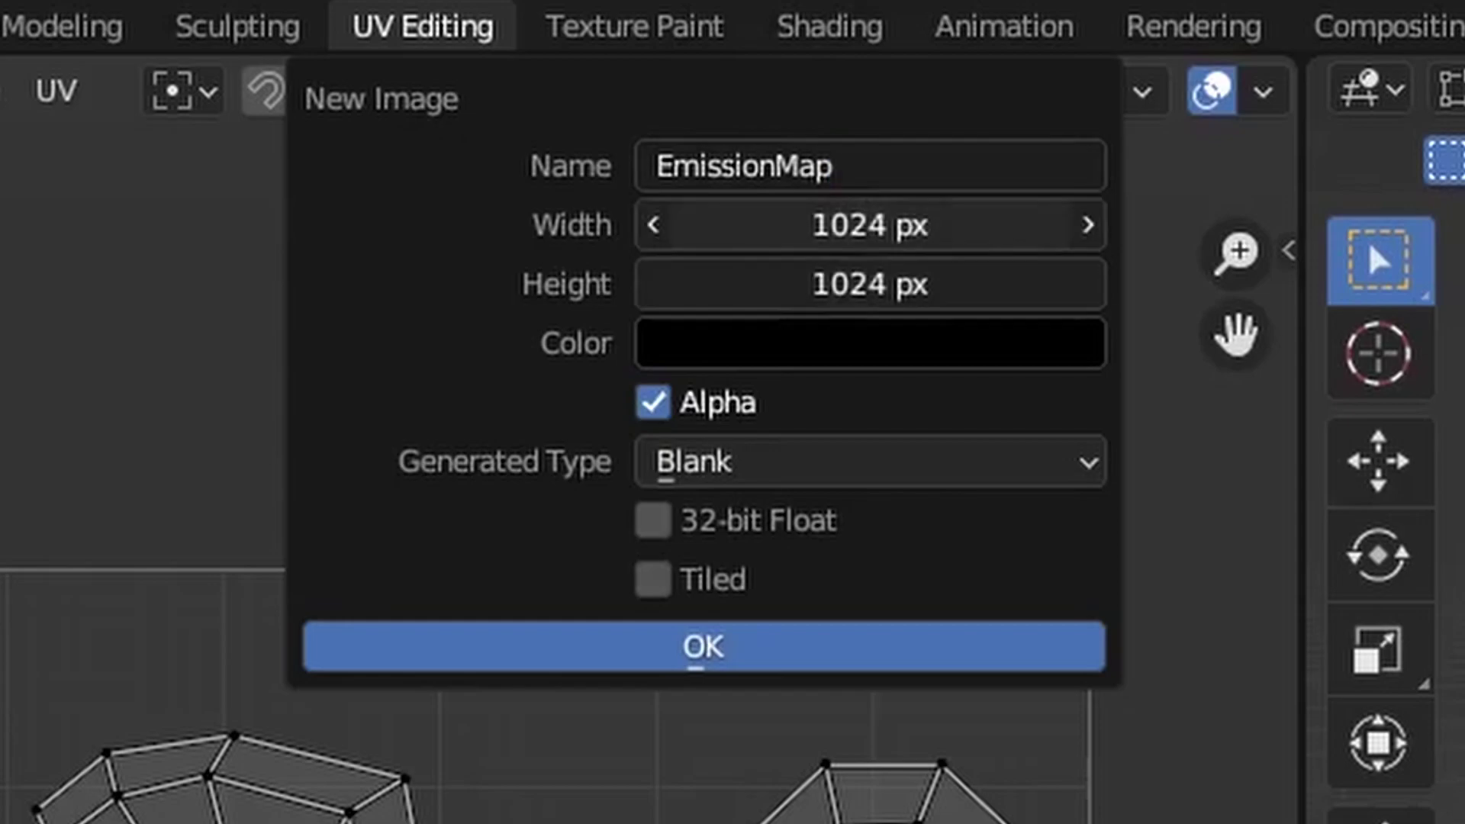
- Create the EmissionMap image at 2048 px wide and high with 32-bit Float enabled
{"action": "left_click", "coordinate": [957, 221]}
{"action": "left_click", "coordinate": [959, 223]}
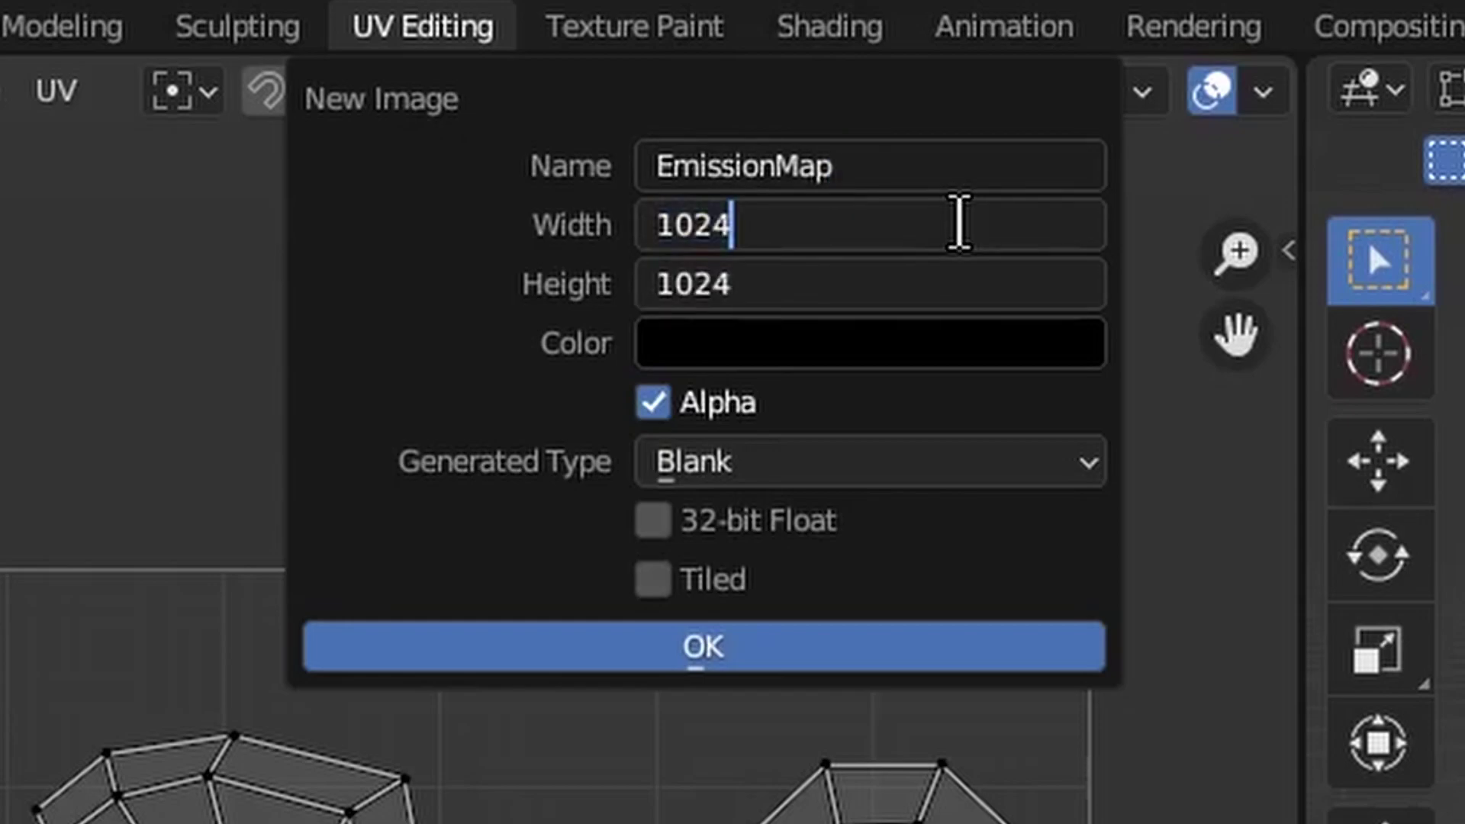
{"action": "type", "text": "*2"}
{"action": "key", "text": "Return"}
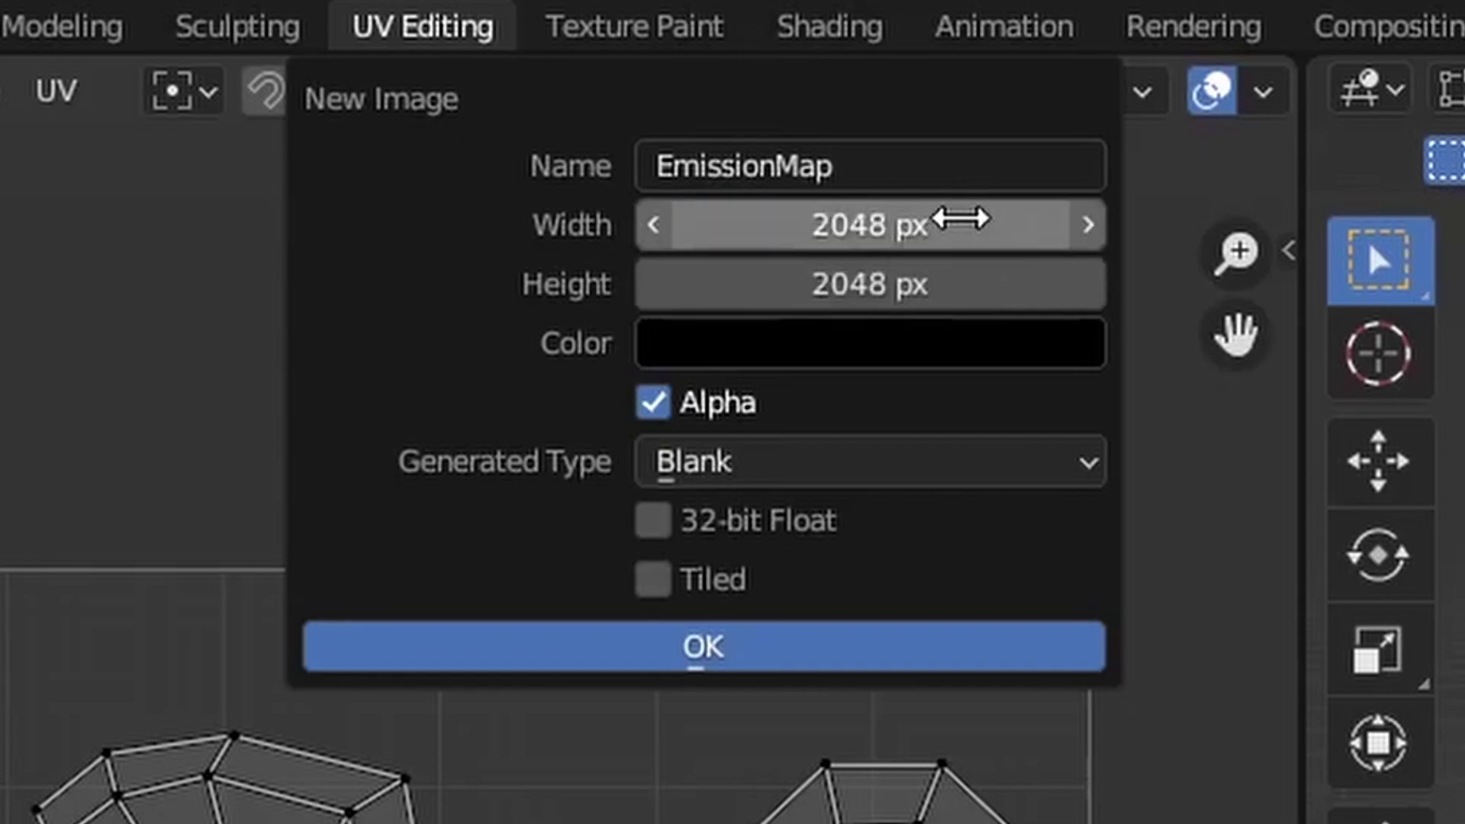
{"action": "left_click", "coordinate": [763, 520]}
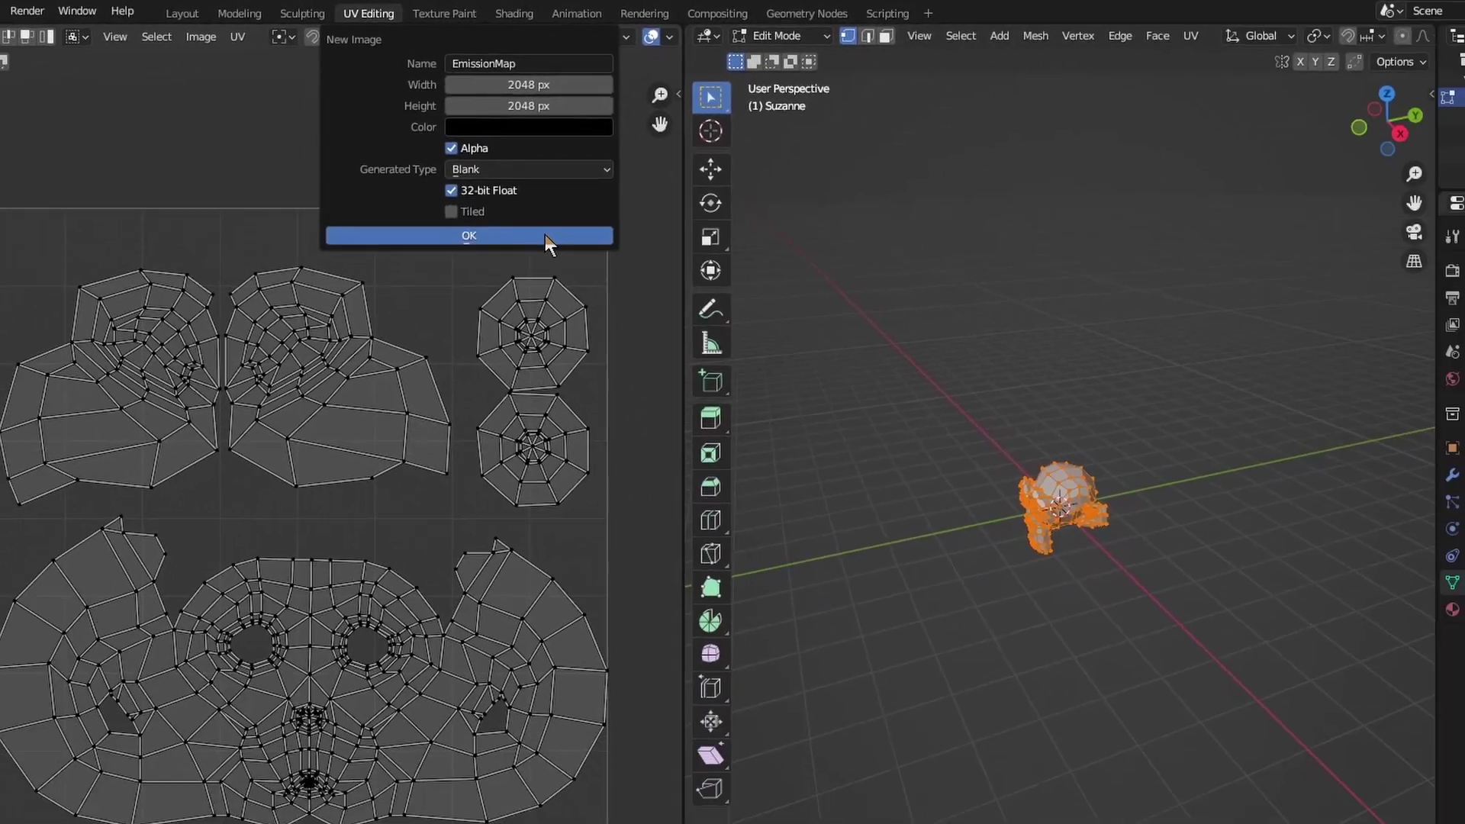
{"action": "left_click", "coordinate": [545, 235]}
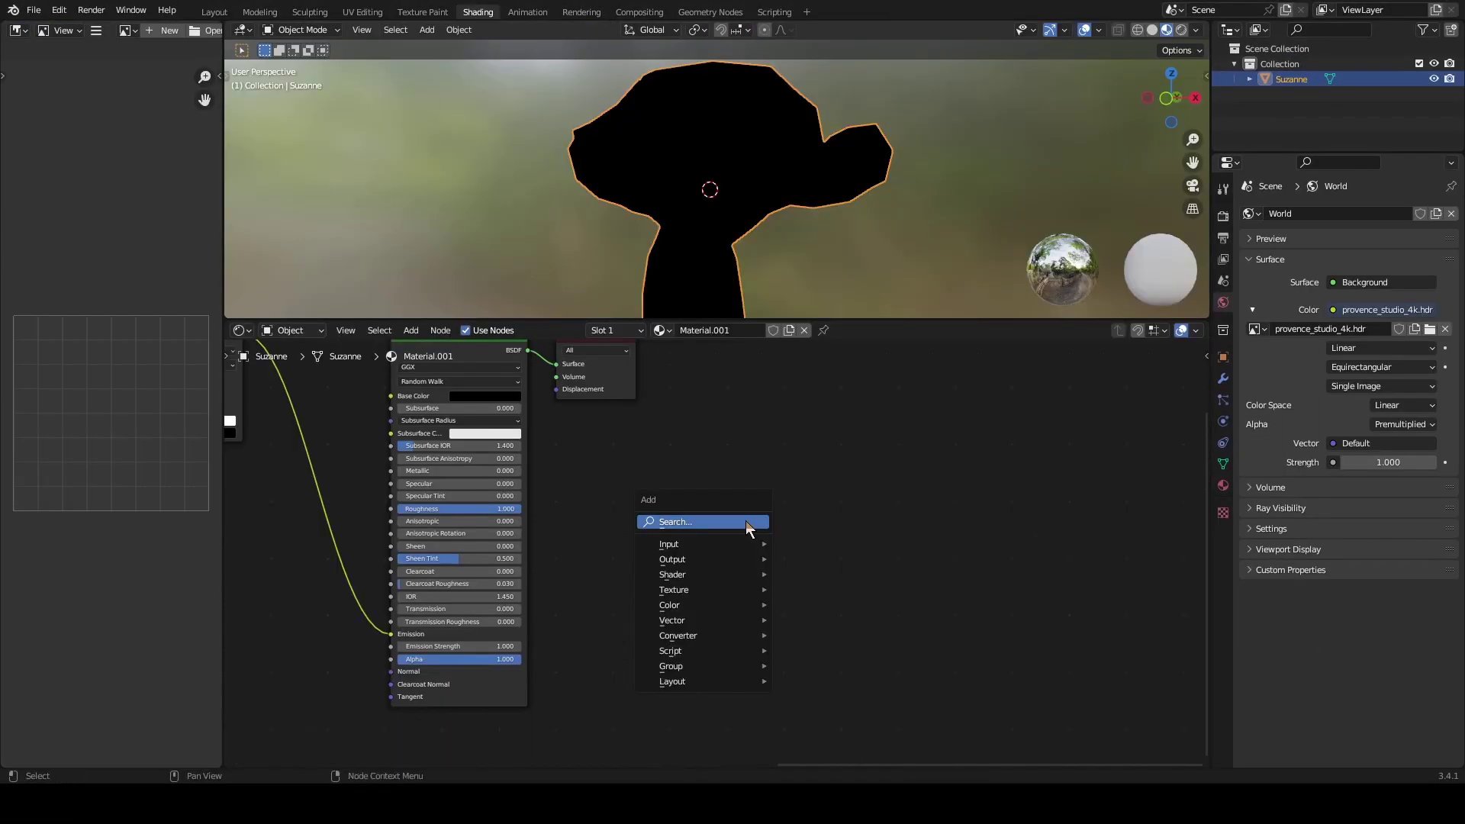
- Add an Image Texture node in an empty area beside the Principled BSDF in Suzanne's shader graph
{"action": "left_click", "coordinate": [747, 519]}
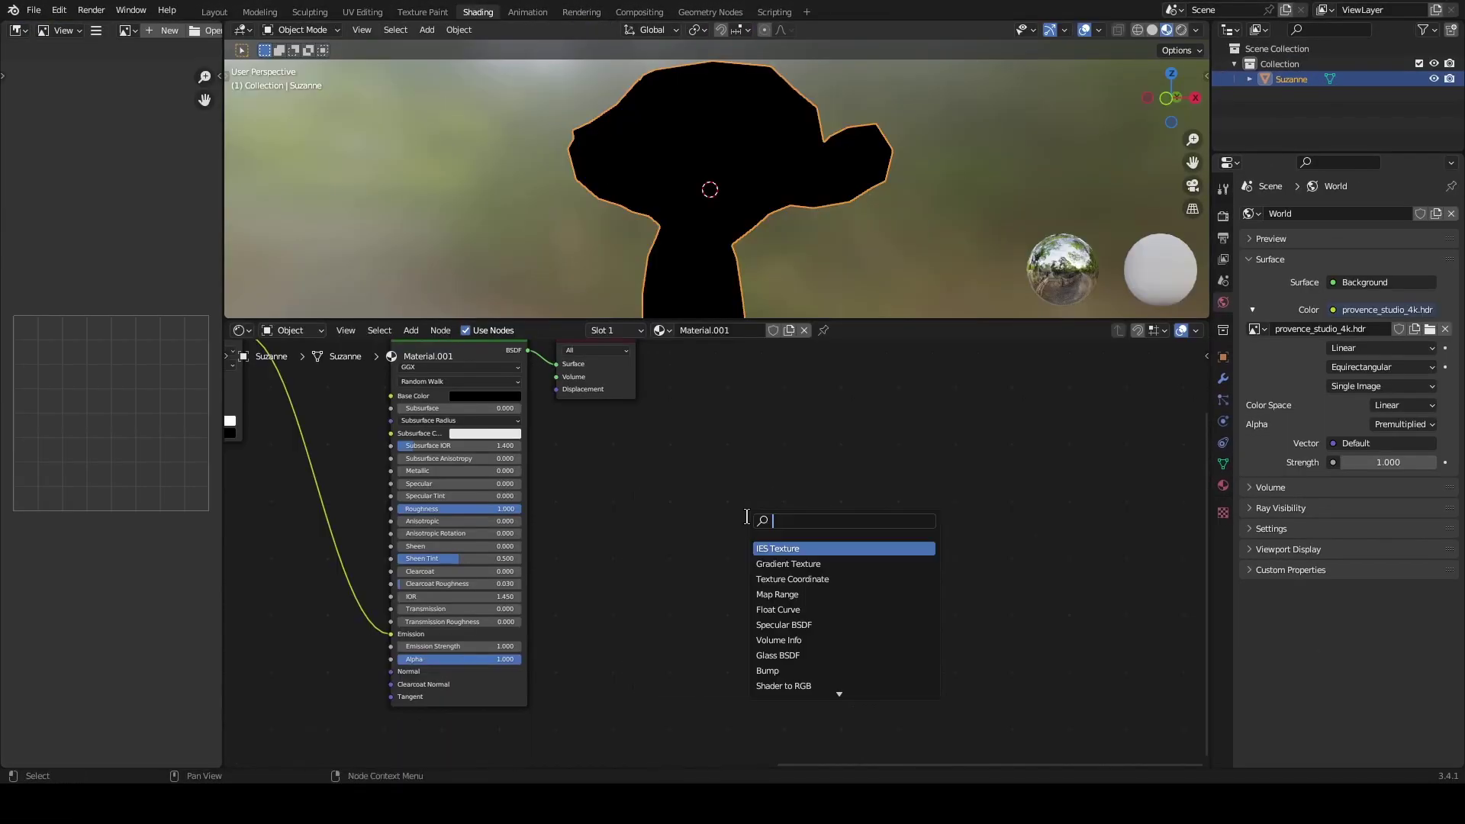
{"action": "type", "text": "im"}
{"action": "left_click", "coordinate": [811, 550]}
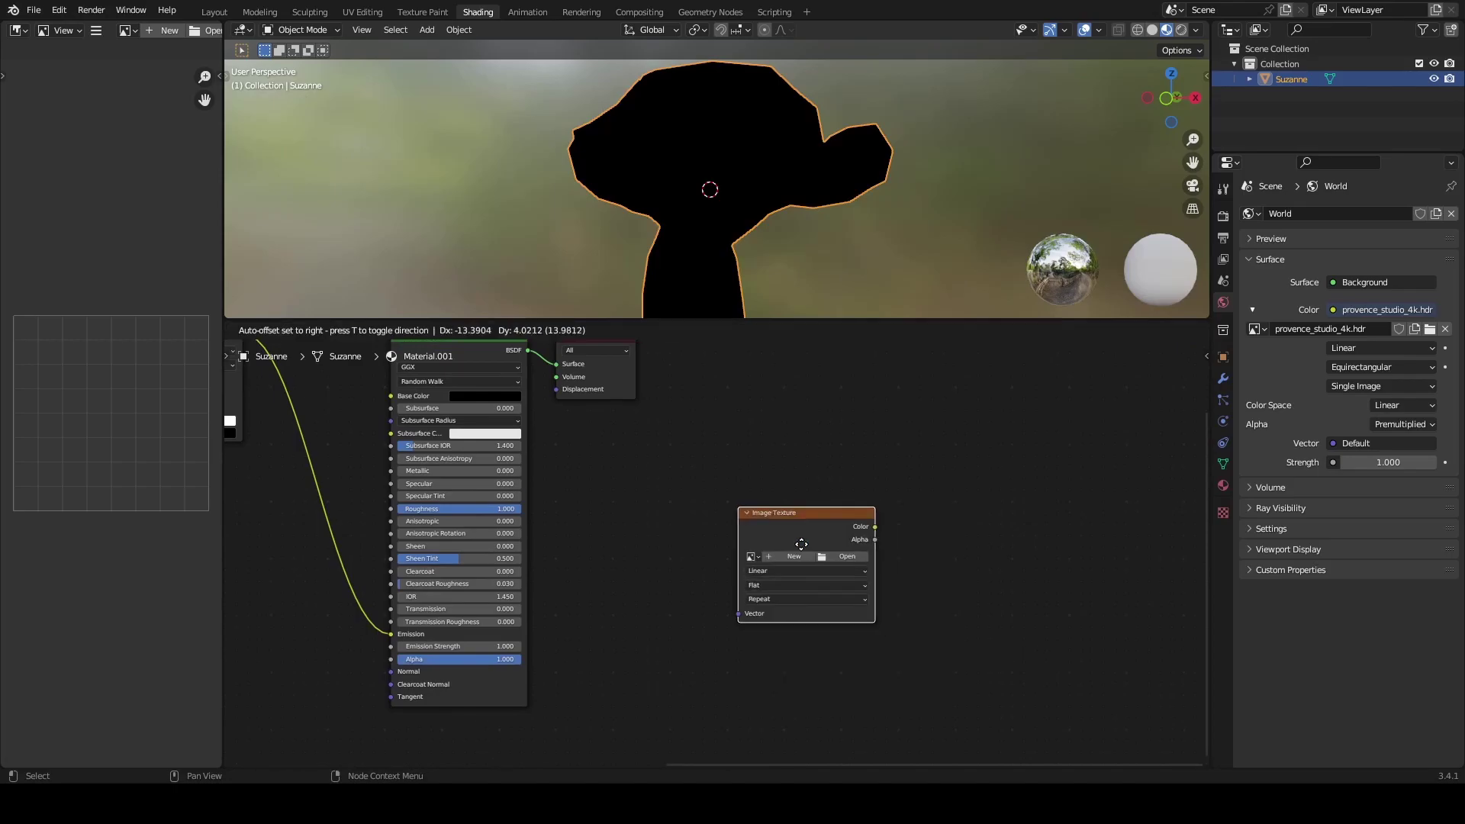
{"action": "left_click", "coordinate": [742, 545]}
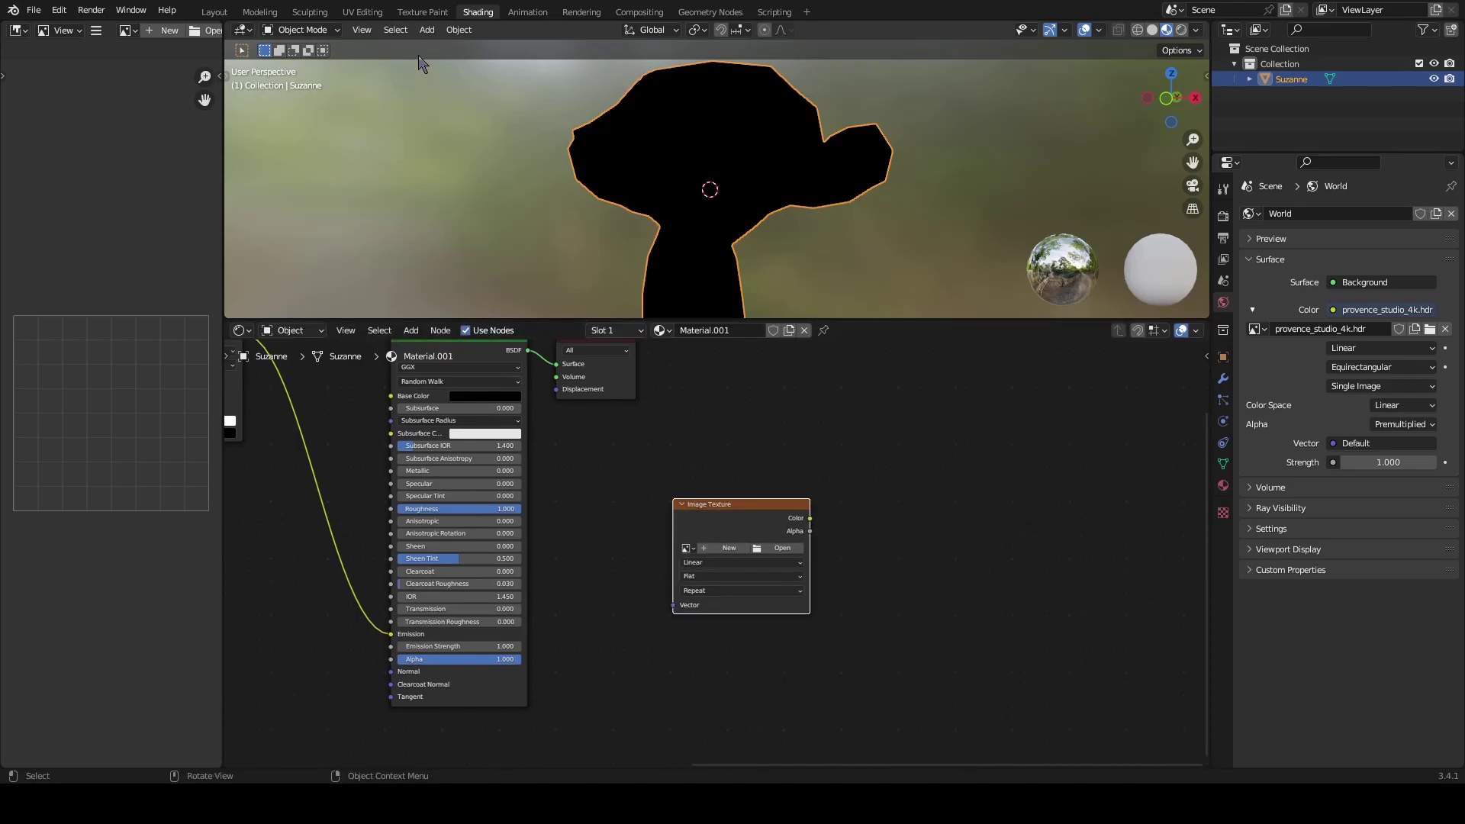
- Assign EmissionMap to the Image Texture node and set its colour space to Non-Color
{"action": "scroll", "coordinate": [818, 611], "scroll_direction": "up", "scroll_amount": 2}
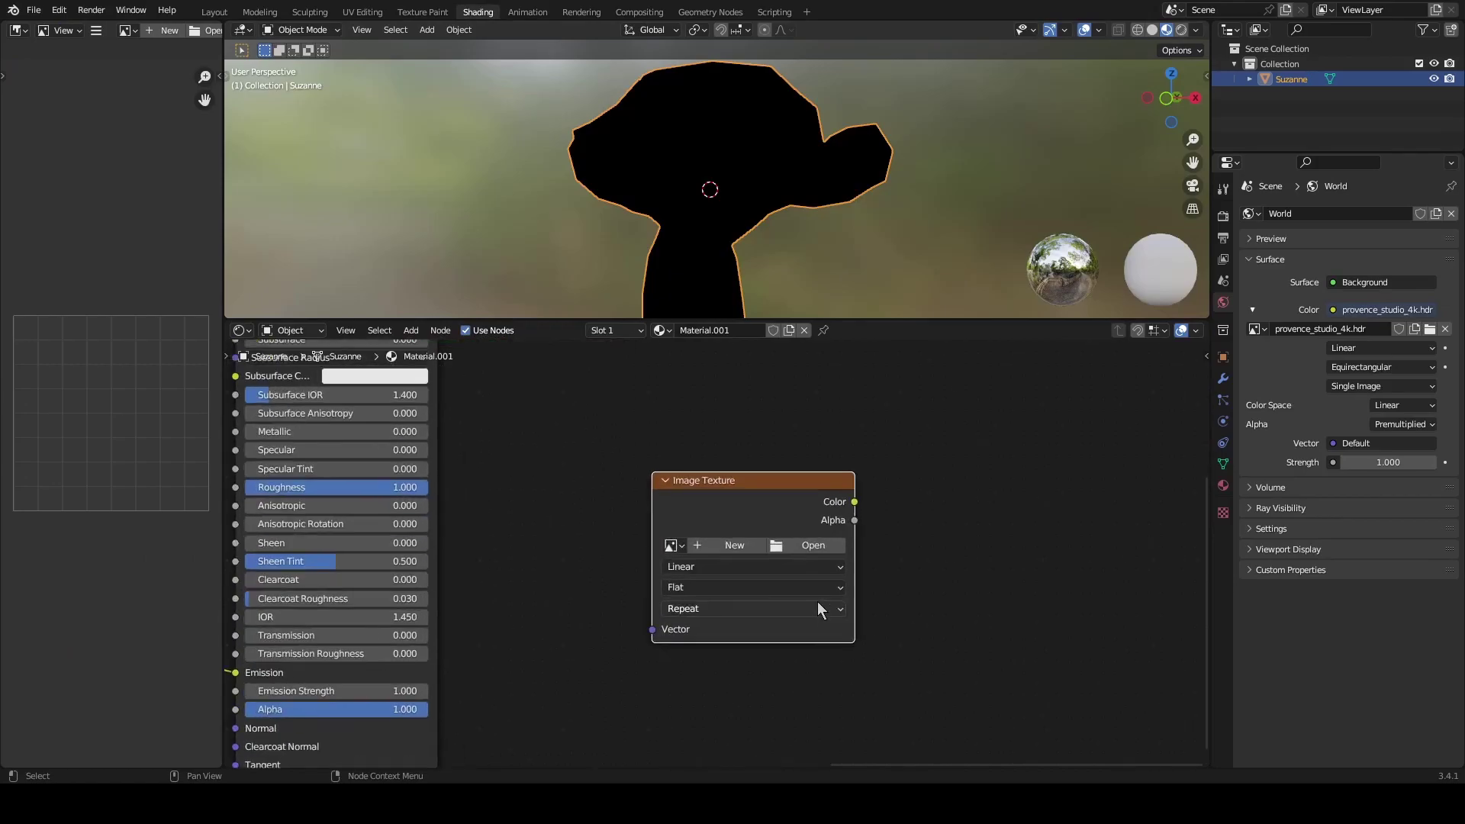
{"action": "left_click", "coordinate": [672, 546]}
{"action": "left_click", "coordinate": [718, 571]}
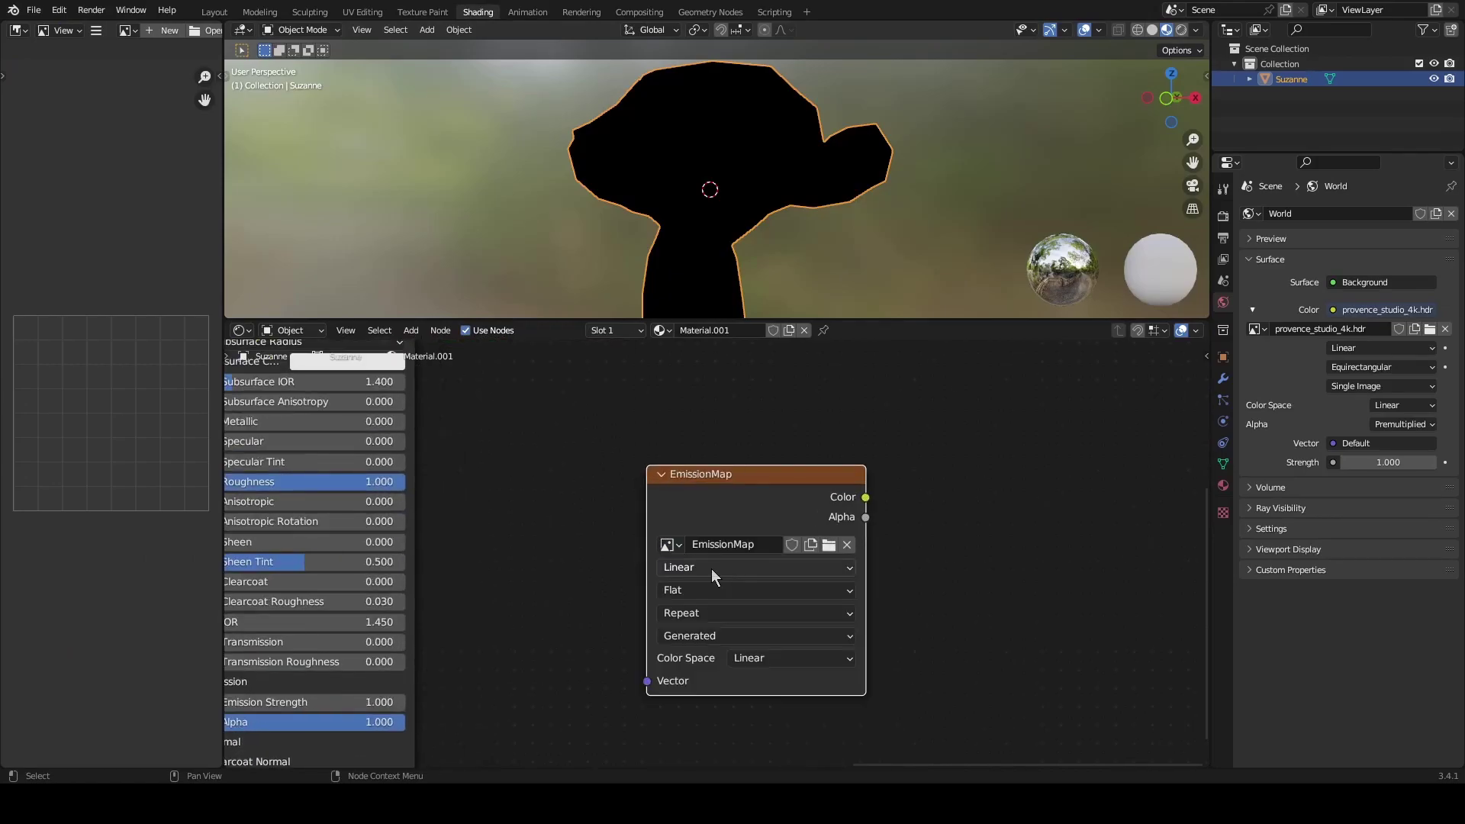
{"action": "left_click", "coordinate": [756, 661]}
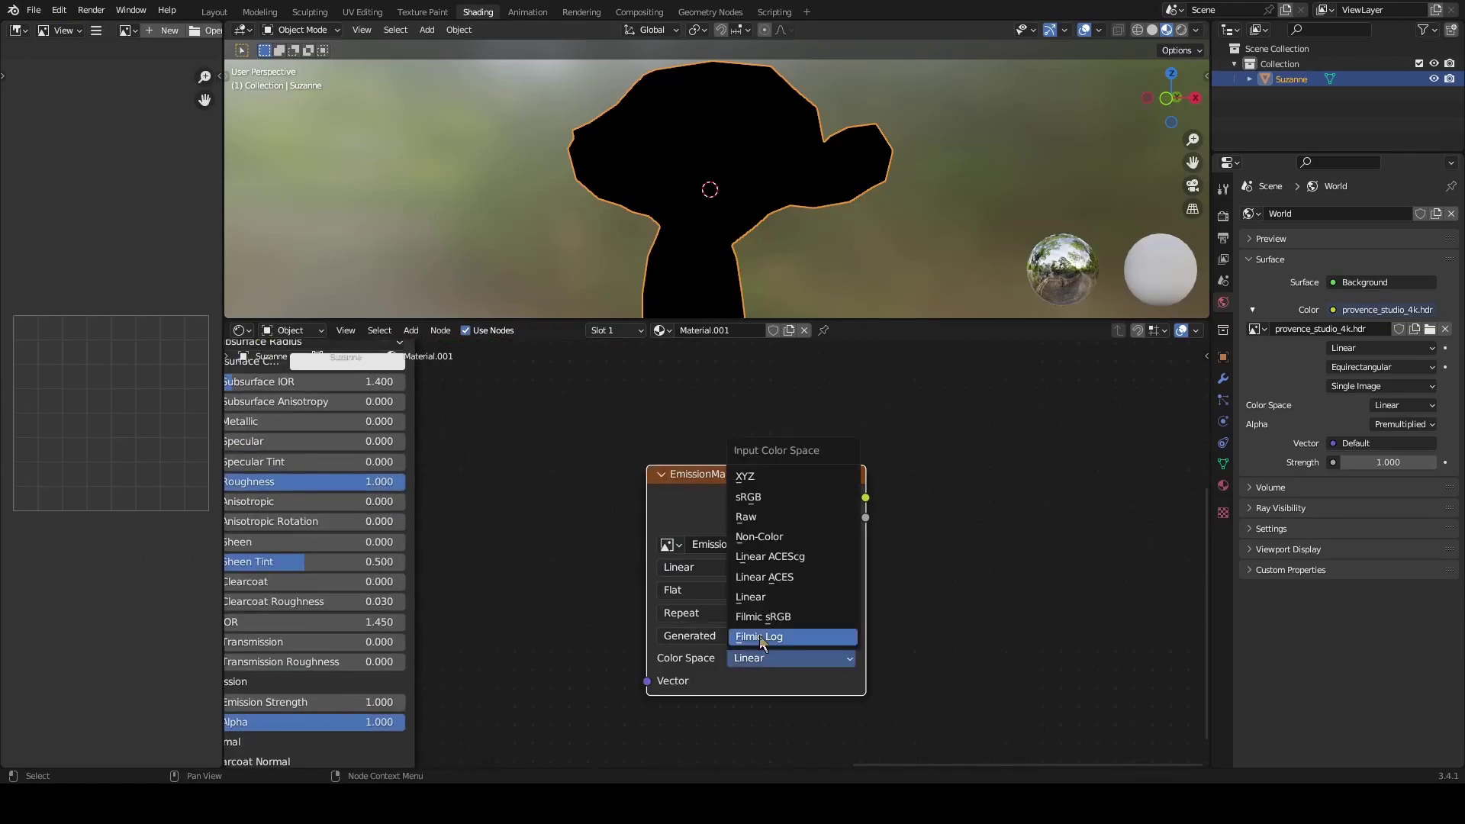
{"action": "left_click", "coordinate": [788, 544]}
{"action": "left_click_drag", "start_coordinate": [714, 486], "coordinate": [681, 459]}
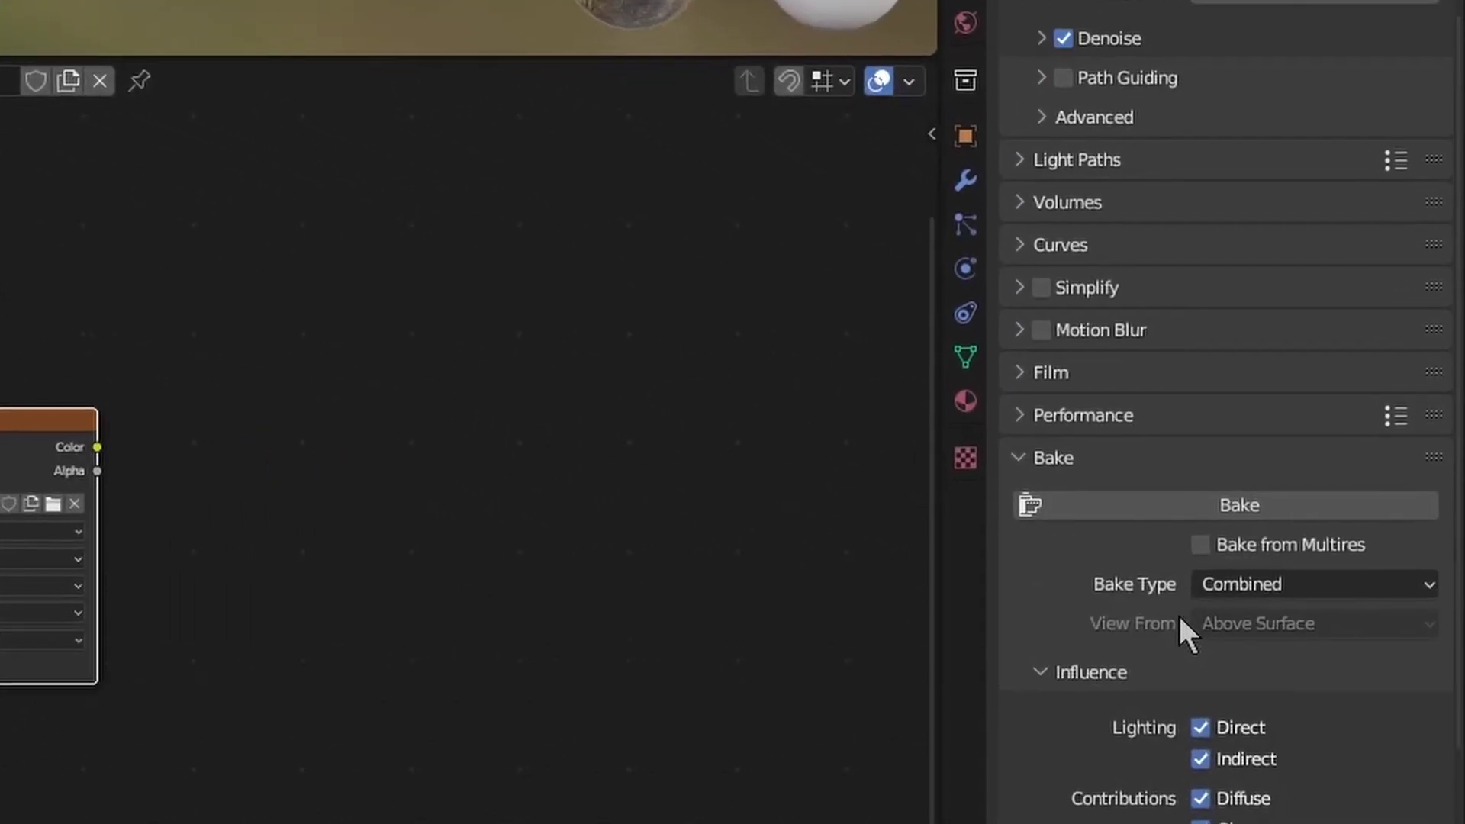
- Bake with the Emit bake type and a margin size of 0 into the image texture
{"action": "left_click", "coordinate": [1294, 584]}
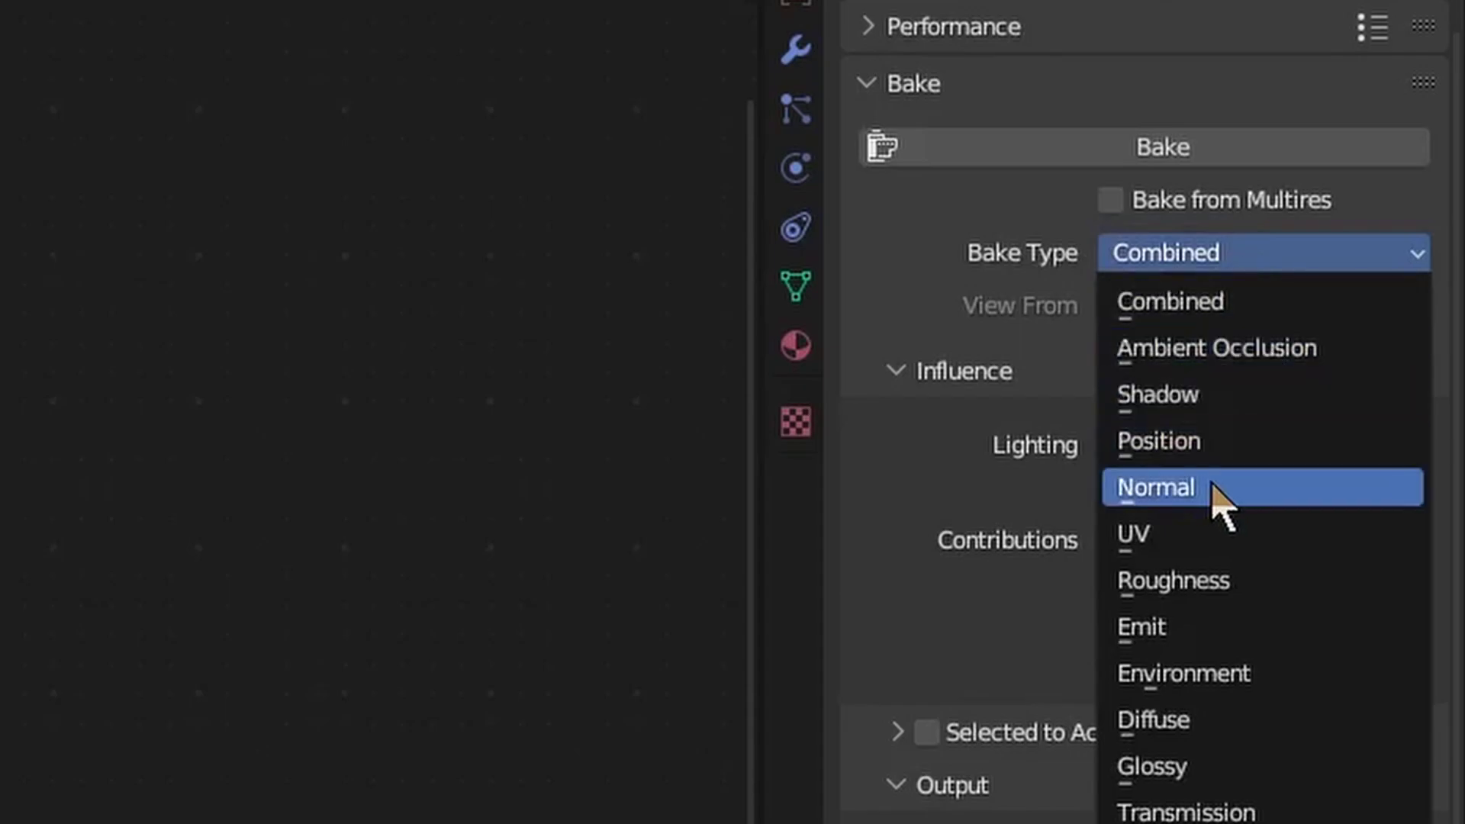
{"action": "left_click", "coordinate": [1198, 639]}
{"action": "left_click", "coordinate": [1221, 622]}
{"action": "type", "text": "0"}
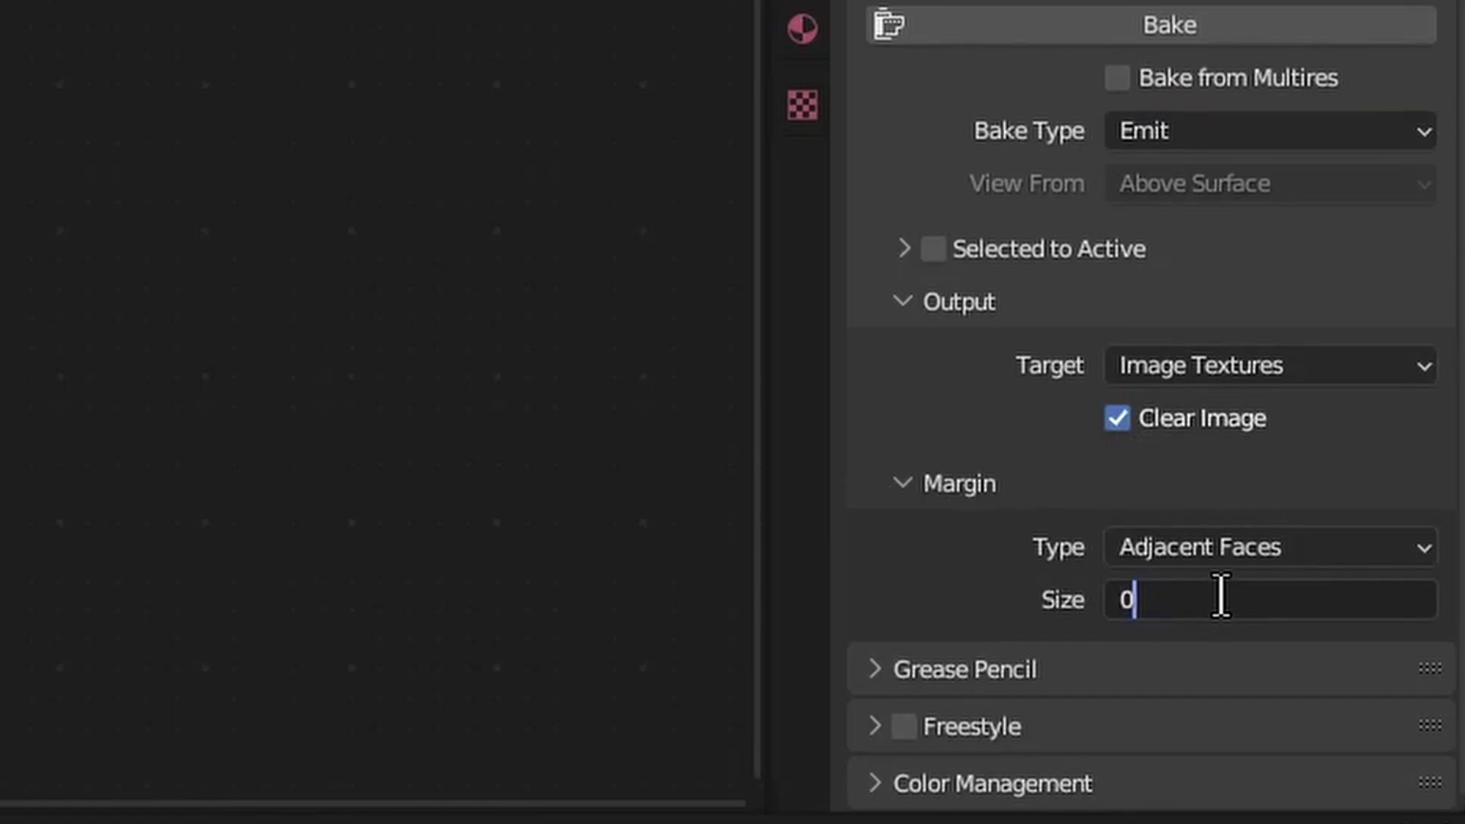
{"action": "key", "text": "Return"}
{"action": "left_click", "coordinate": [1171, 35]}
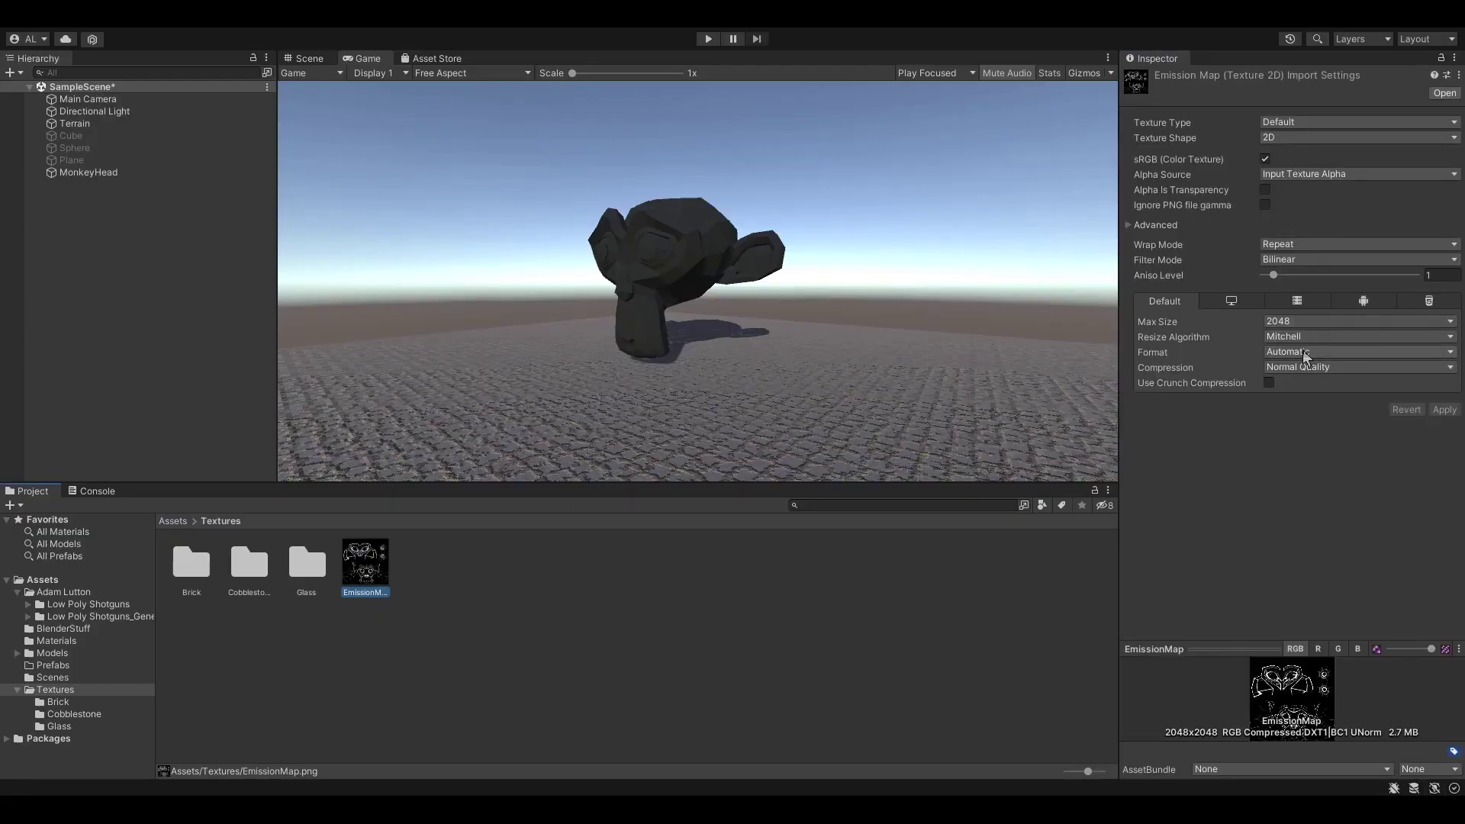
- In Unity, set the EmissionMap texture's compression to High Quality and its filter mode to Point (no filter)
{"action": "left_click", "coordinate": [1310, 325]}
{"action": "left_click", "coordinate": [1319, 445]}
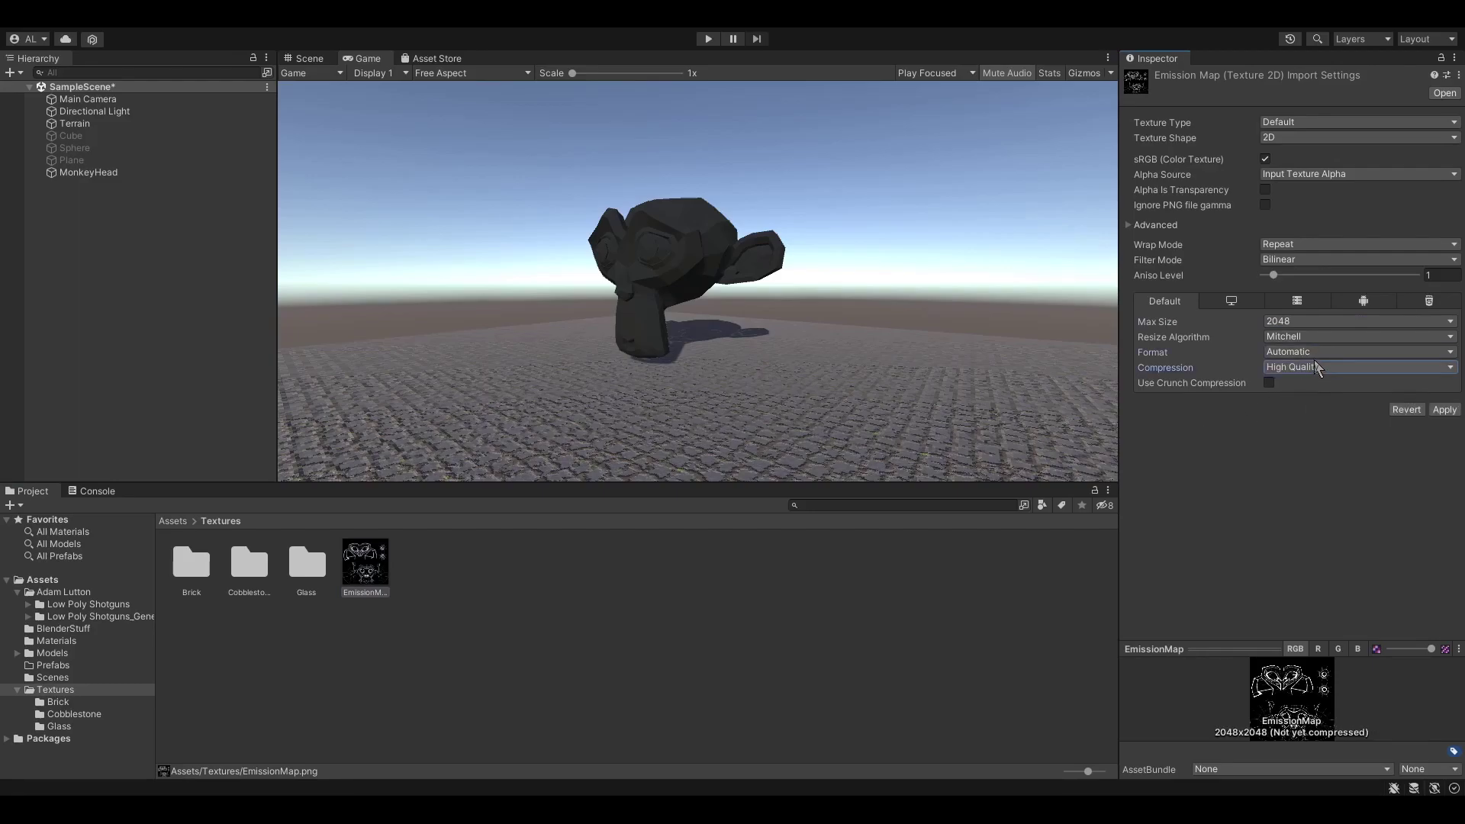
{"action": "left_click", "coordinate": [1325, 260]}
{"action": "left_click", "coordinate": [1327, 274]}
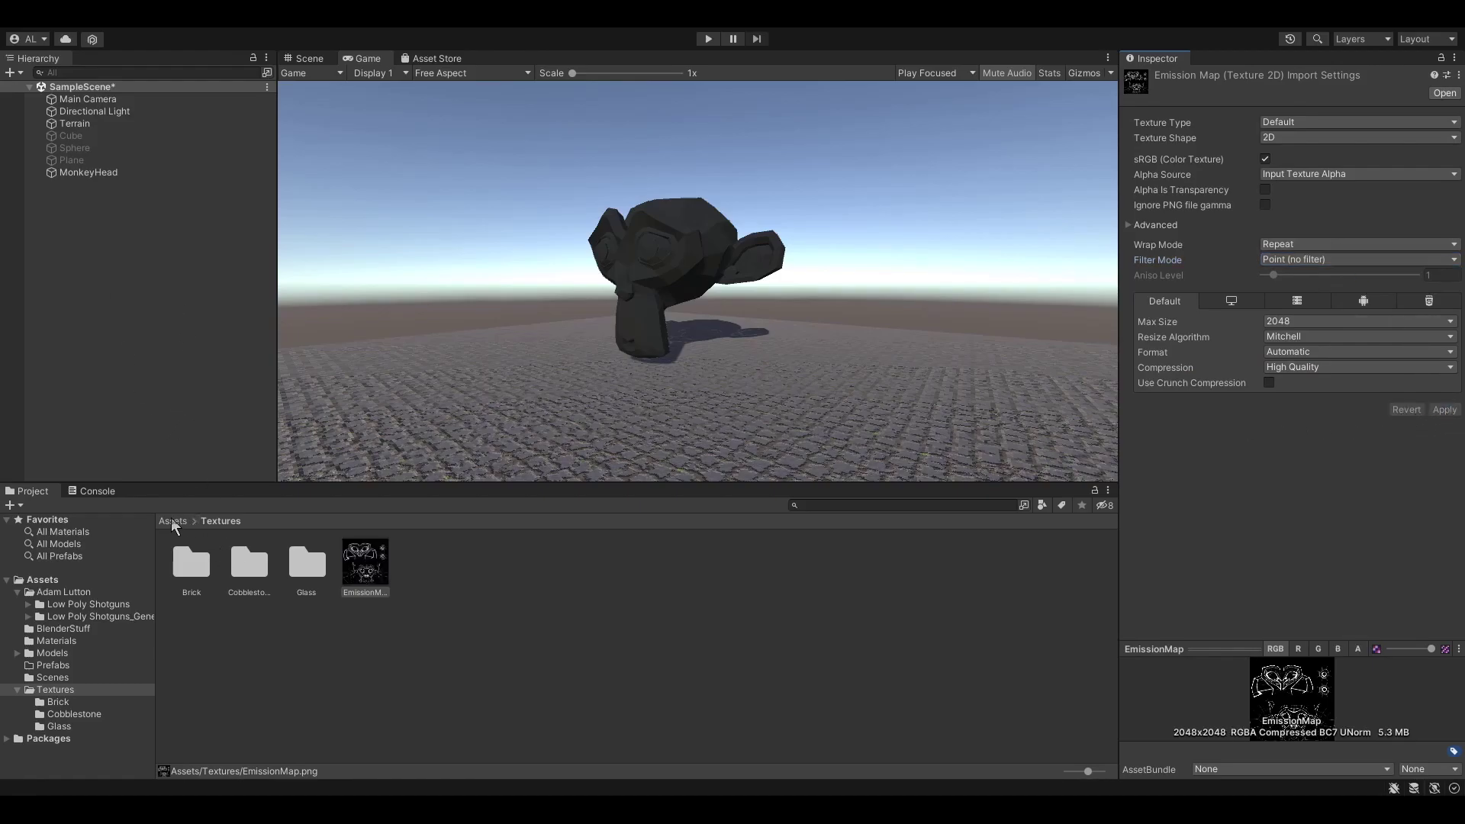
- Create a new material named Emission in the project's Materials folder
{"action": "left_click", "coordinate": [172, 520]}
{"action": "double_click", "coordinate": [305, 562]}
{"action": "left_click", "coordinate": [447, 543]}
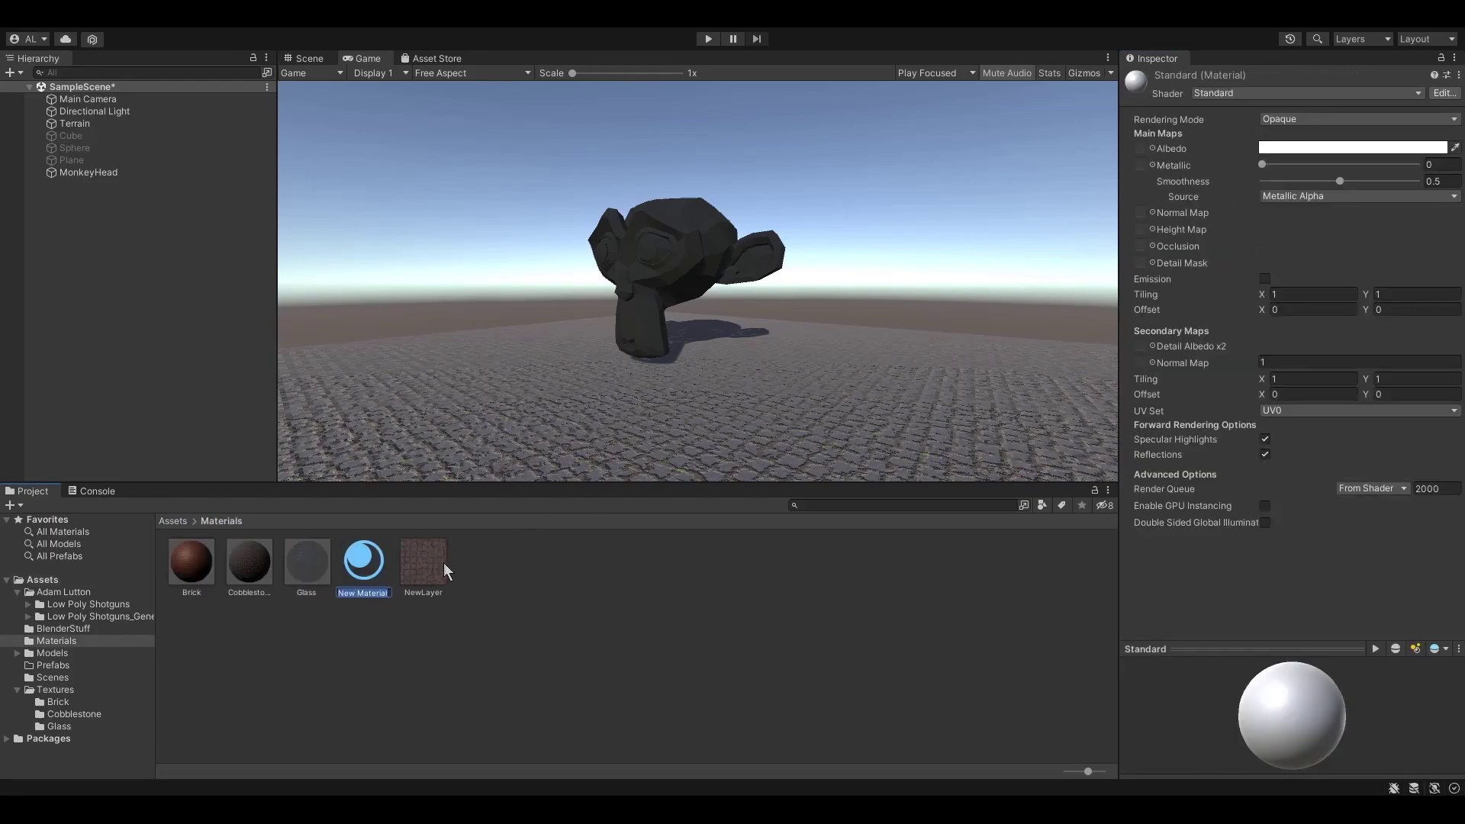
{"action": "type", "text": "Emission"}
{"action": "key", "text": "Return"}
- Enable emission with the EmissionMap texture and a white colour on the Emission material, with black albedo and minimum smoothness
{"action": "left_click", "coordinate": [1265, 278]}
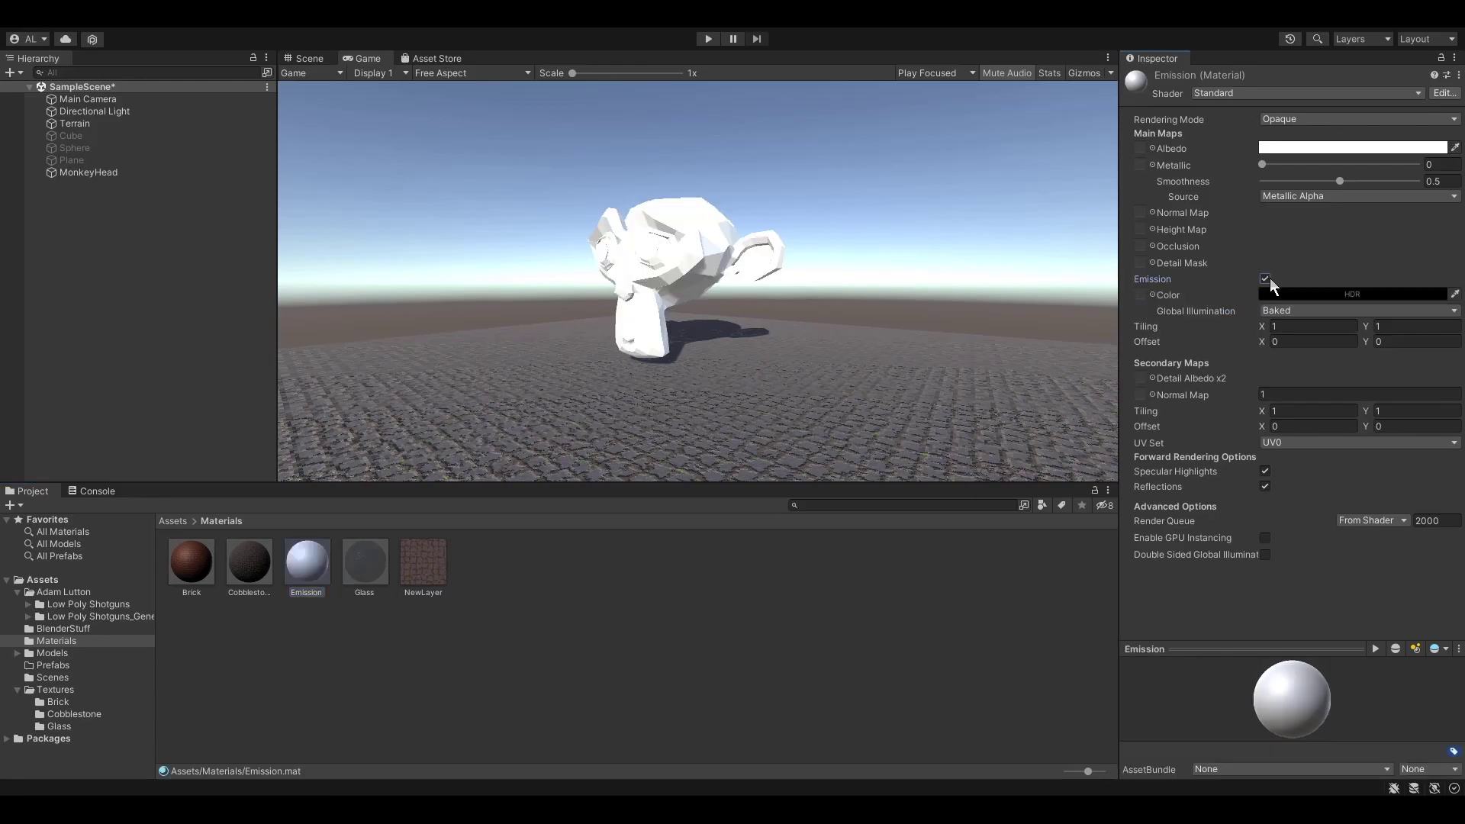
{"action": "left_click", "coordinate": [1159, 297]}
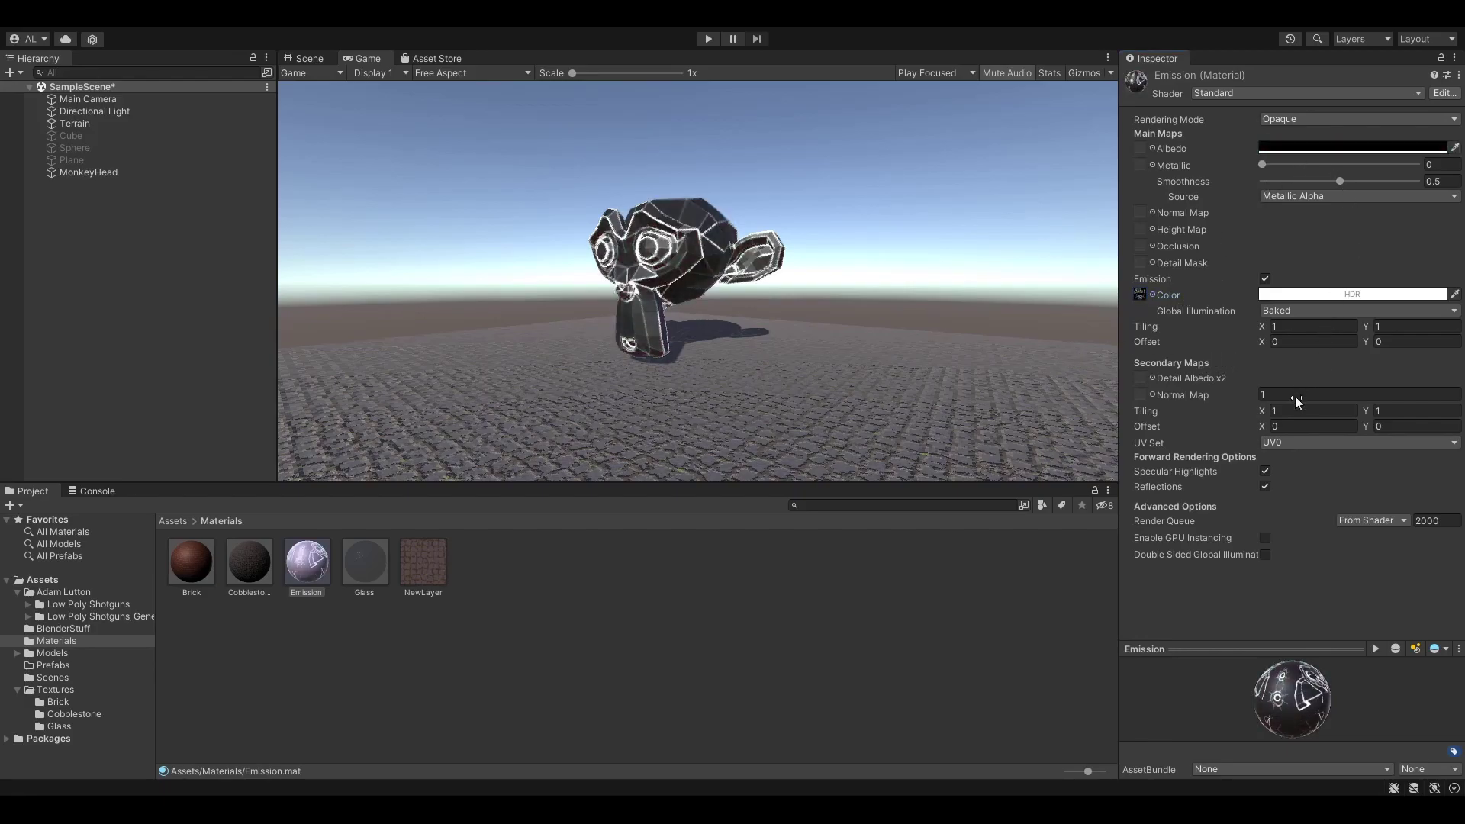
{"action": "left_click", "coordinate": [1455, 148]}
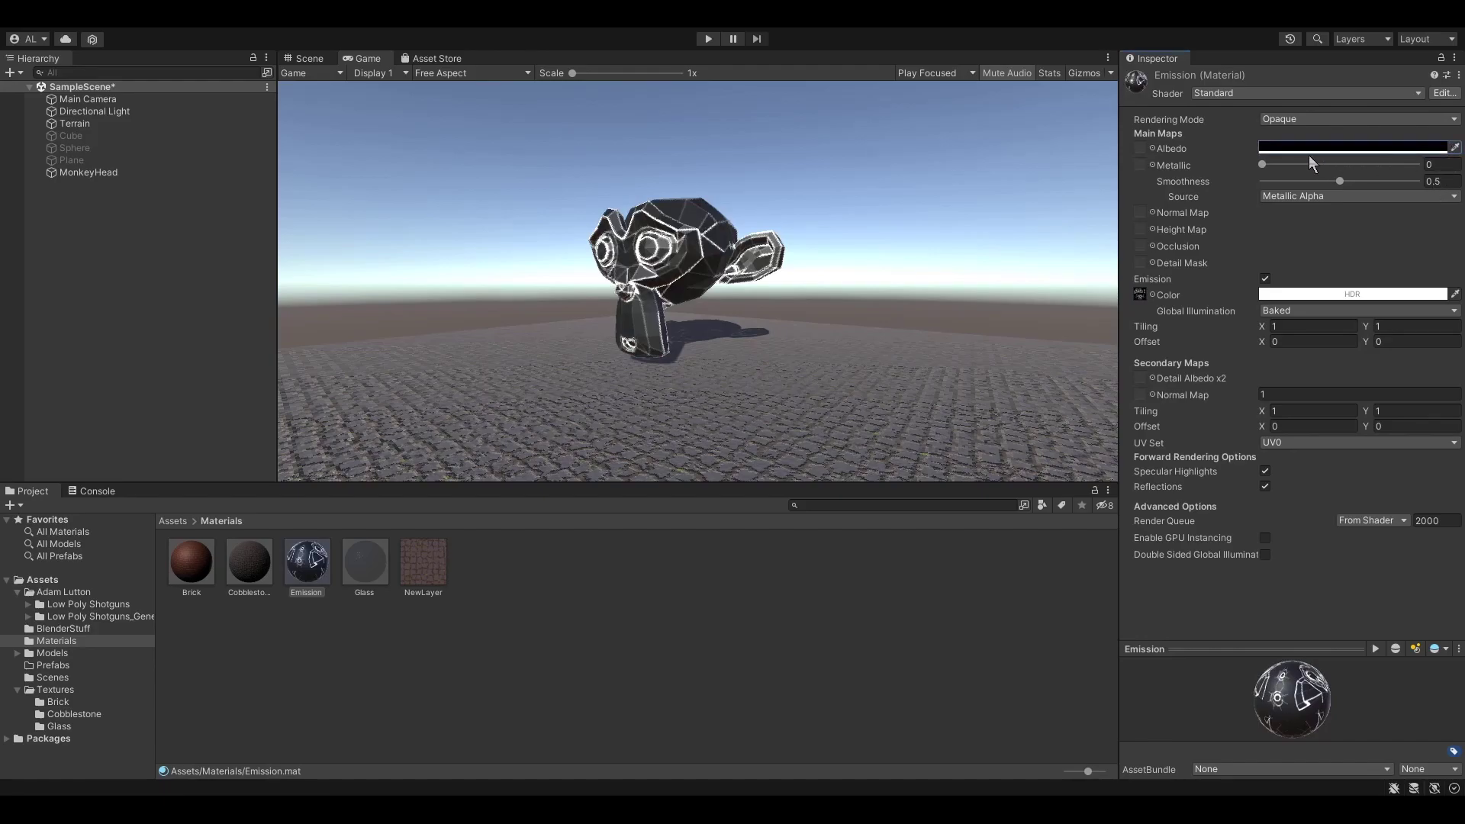
{"action": "left_click_drag", "start_coordinate": [1342, 182], "coordinate": [1226, 200]}
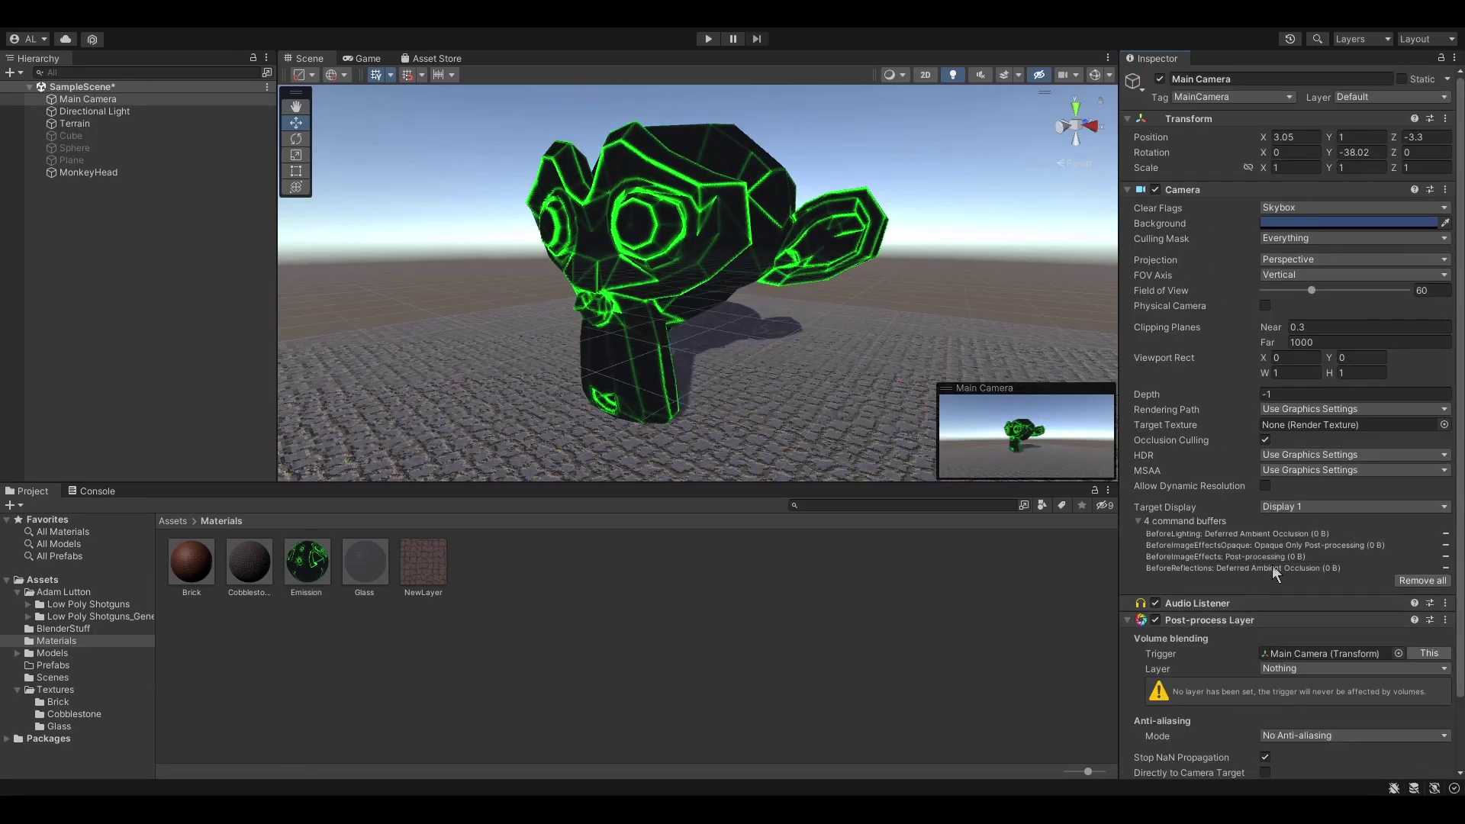
- Set the Layer of the Main Camera's Post-process Layer component to Default
{"action": "scroll", "coordinate": [1272, 574], "scroll_direction": "down", "scroll_amount": 2}
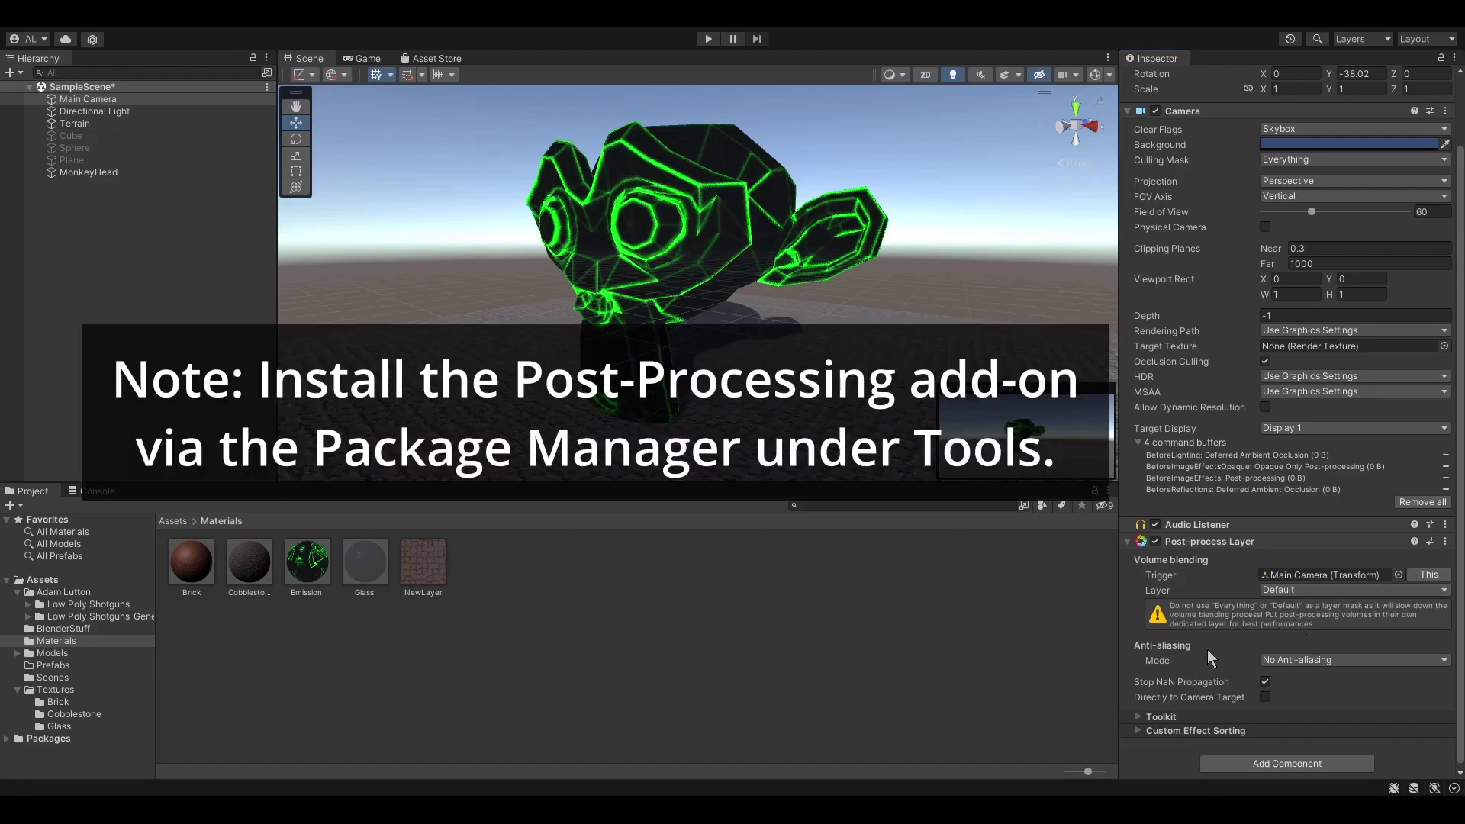
{"action": "left_click", "coordinate": [1210, 717]}
{"action": "left_click", "coordinate": [1211, 717]}
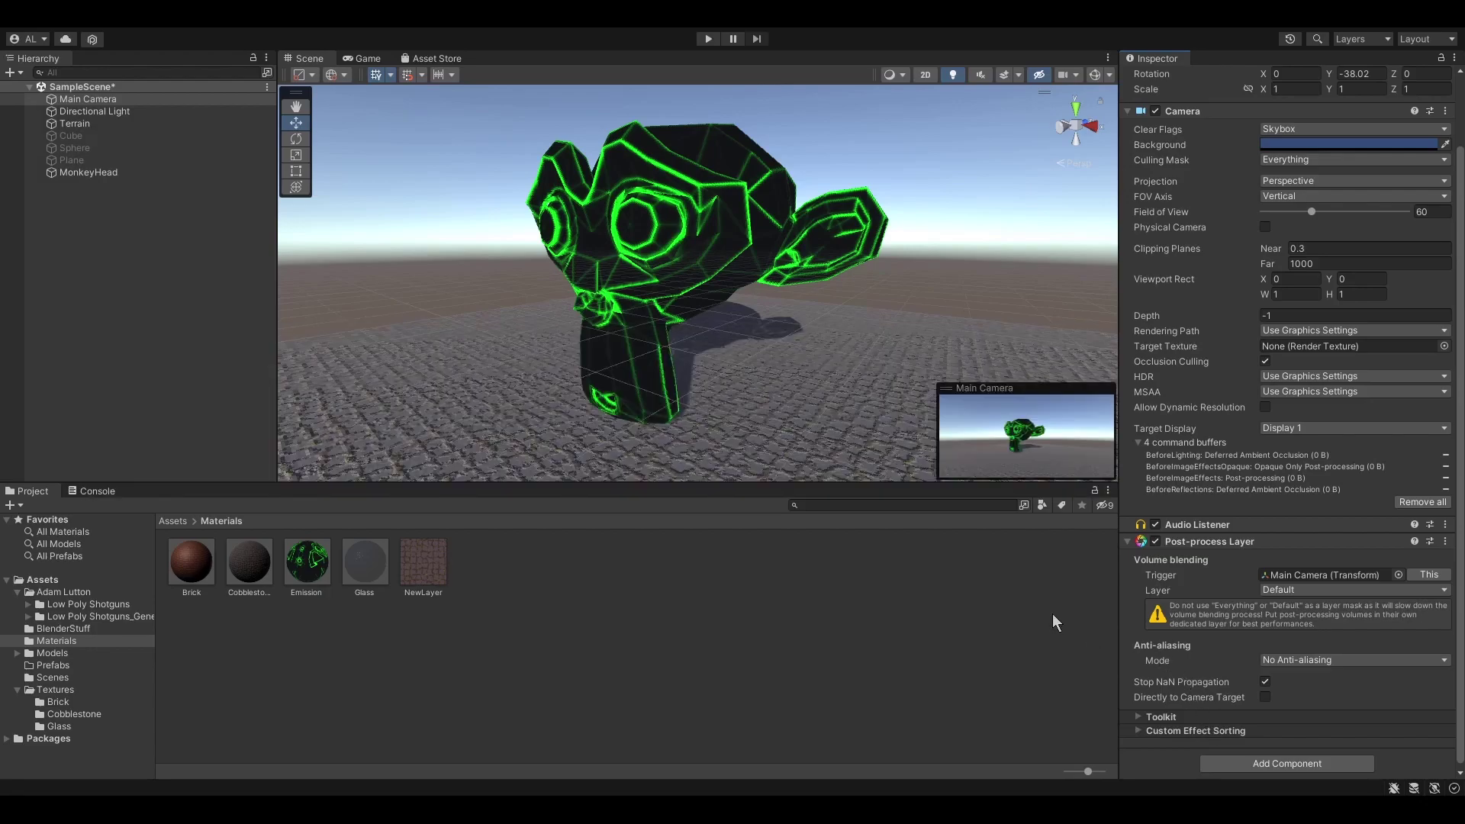
- Create an empty game object named PP in the scene hierarchy
{"action": "left_click", "coordinate": [84, 261]}
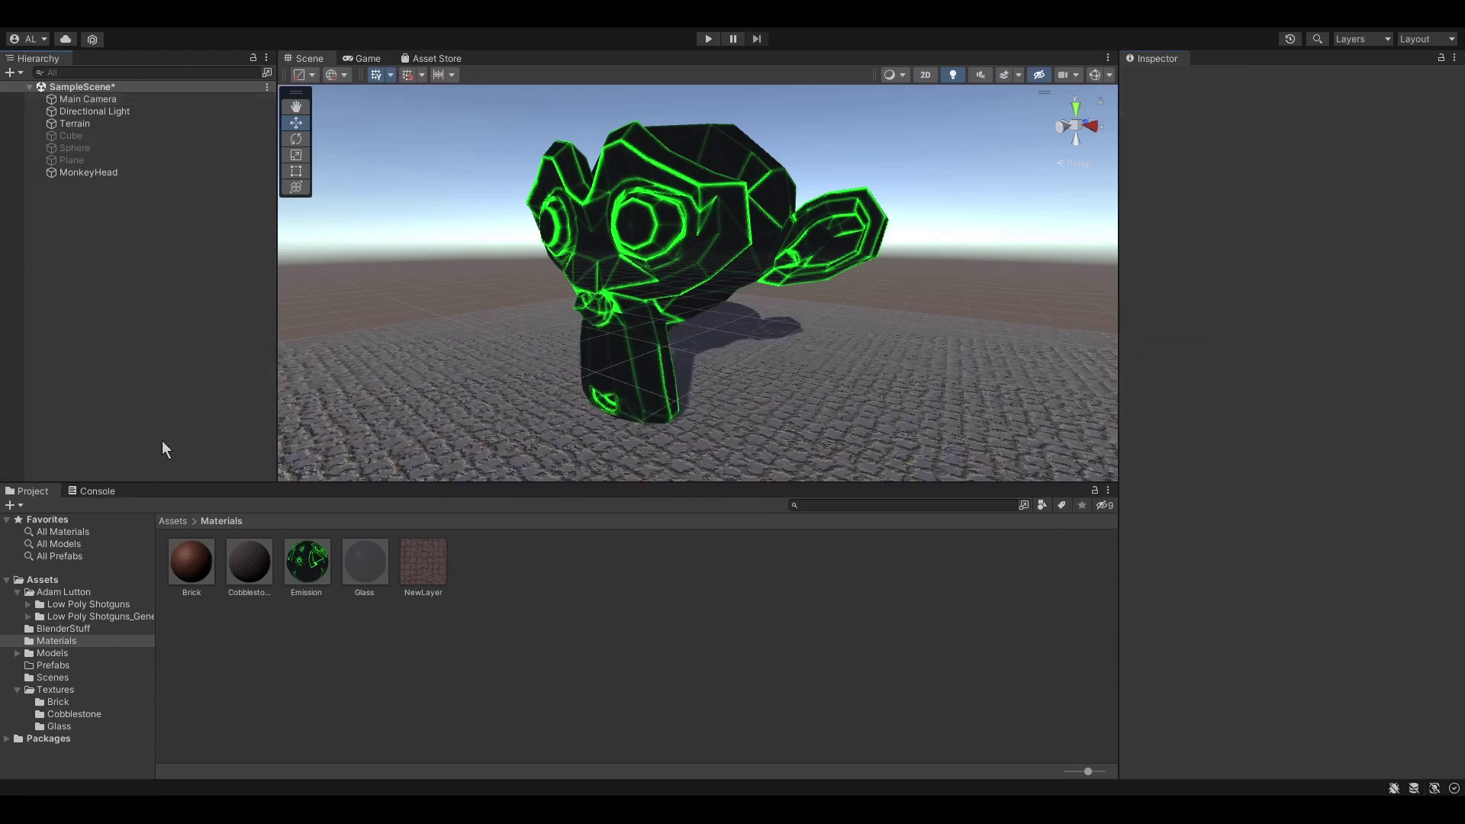
{"action": "key", "text": "ctrl+shift+n"}
{"action": "type", "text": "PP"}
{"action": "key", "text": "Return"}
- Add a global Post-process Volume component to the PP object and reset the object's transform
{"action": "left_click", "coordinate": [1229, 209]}
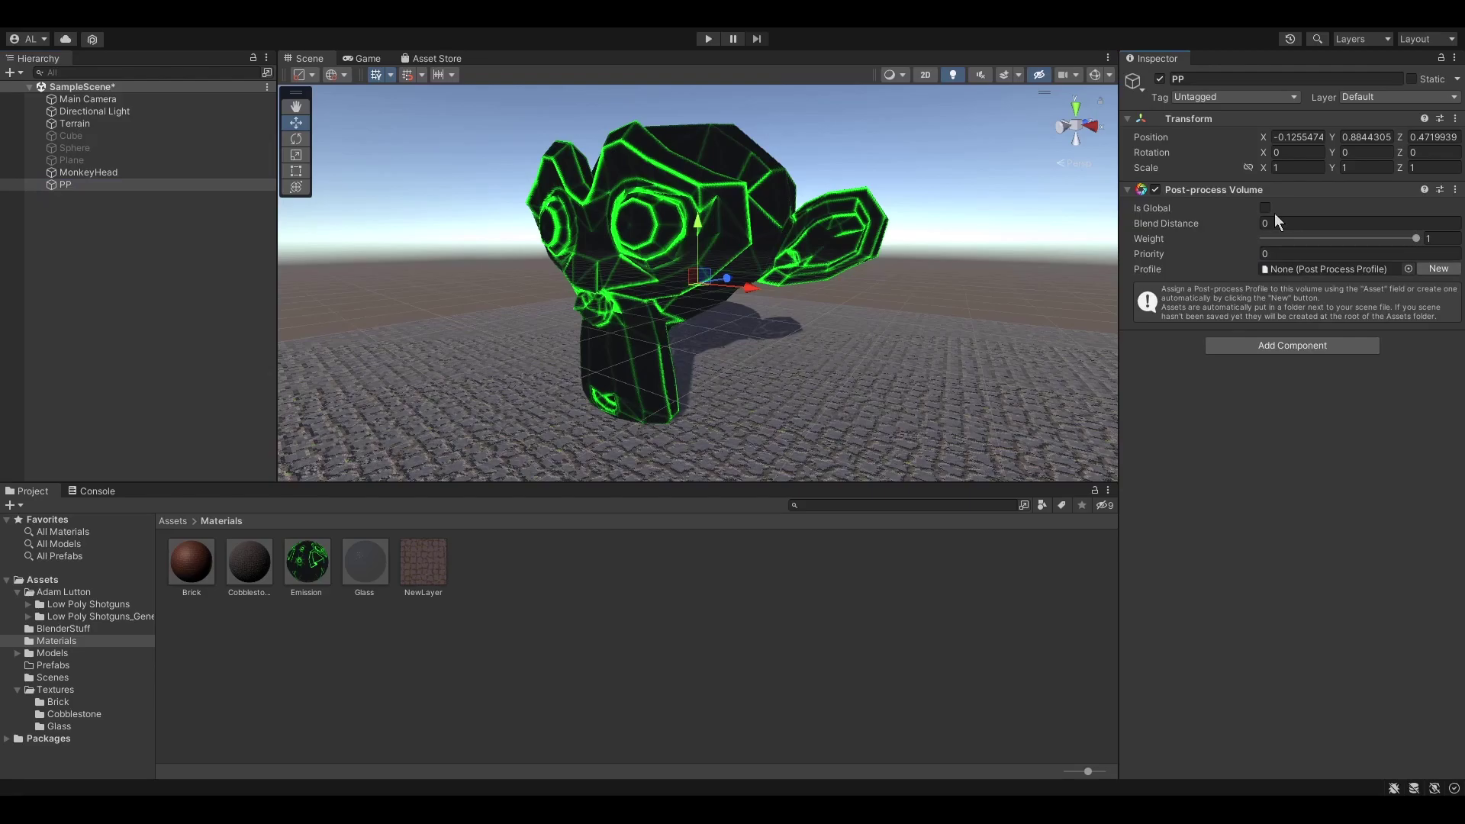
{"action": "left_click", "coordinate": [1266, 210]}
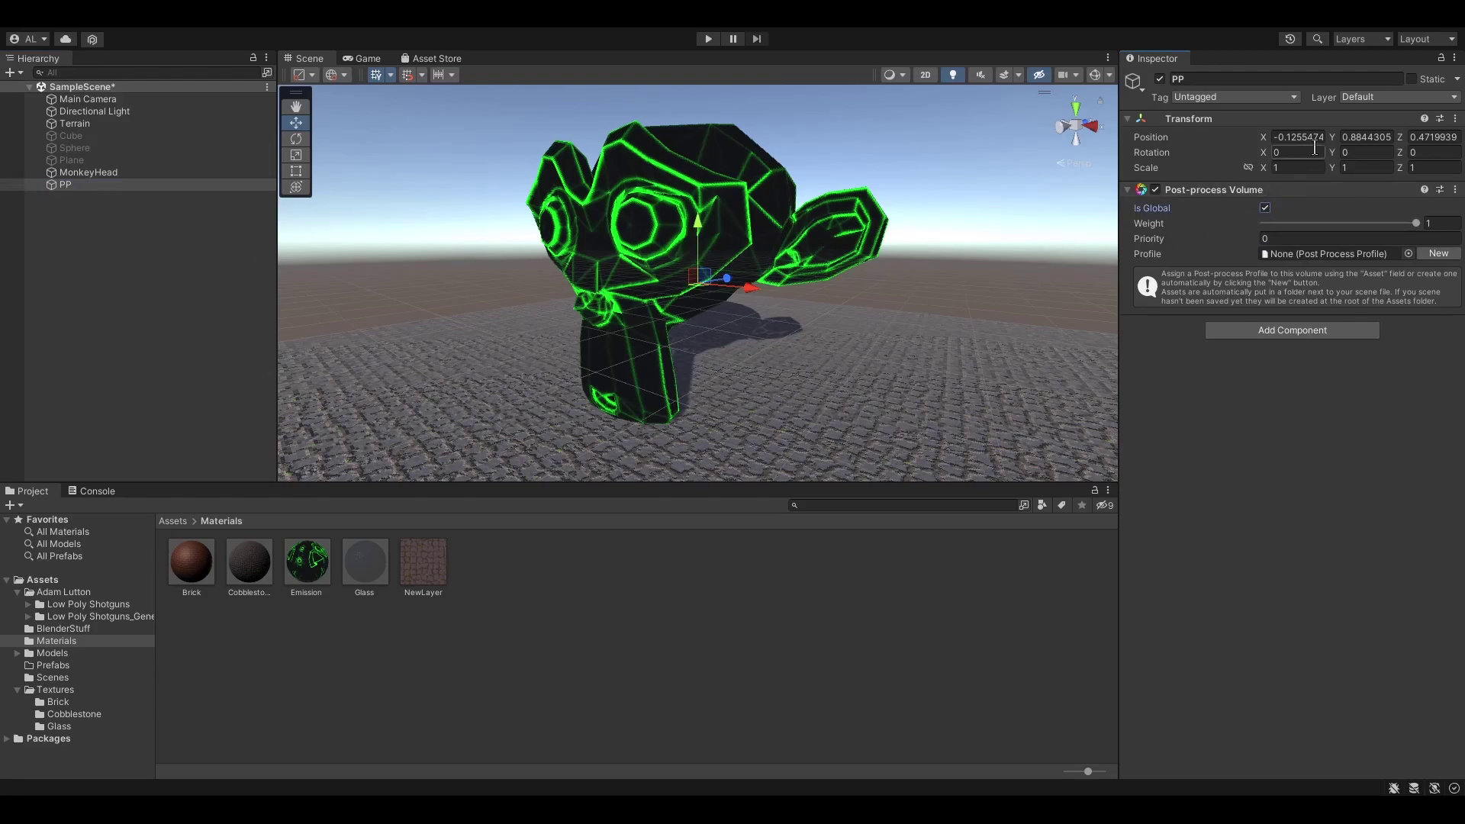
{"action": "left_click", "coordinate": [1455, 118]}
{"action": "left_click", "coordinate": [1440, 134]}
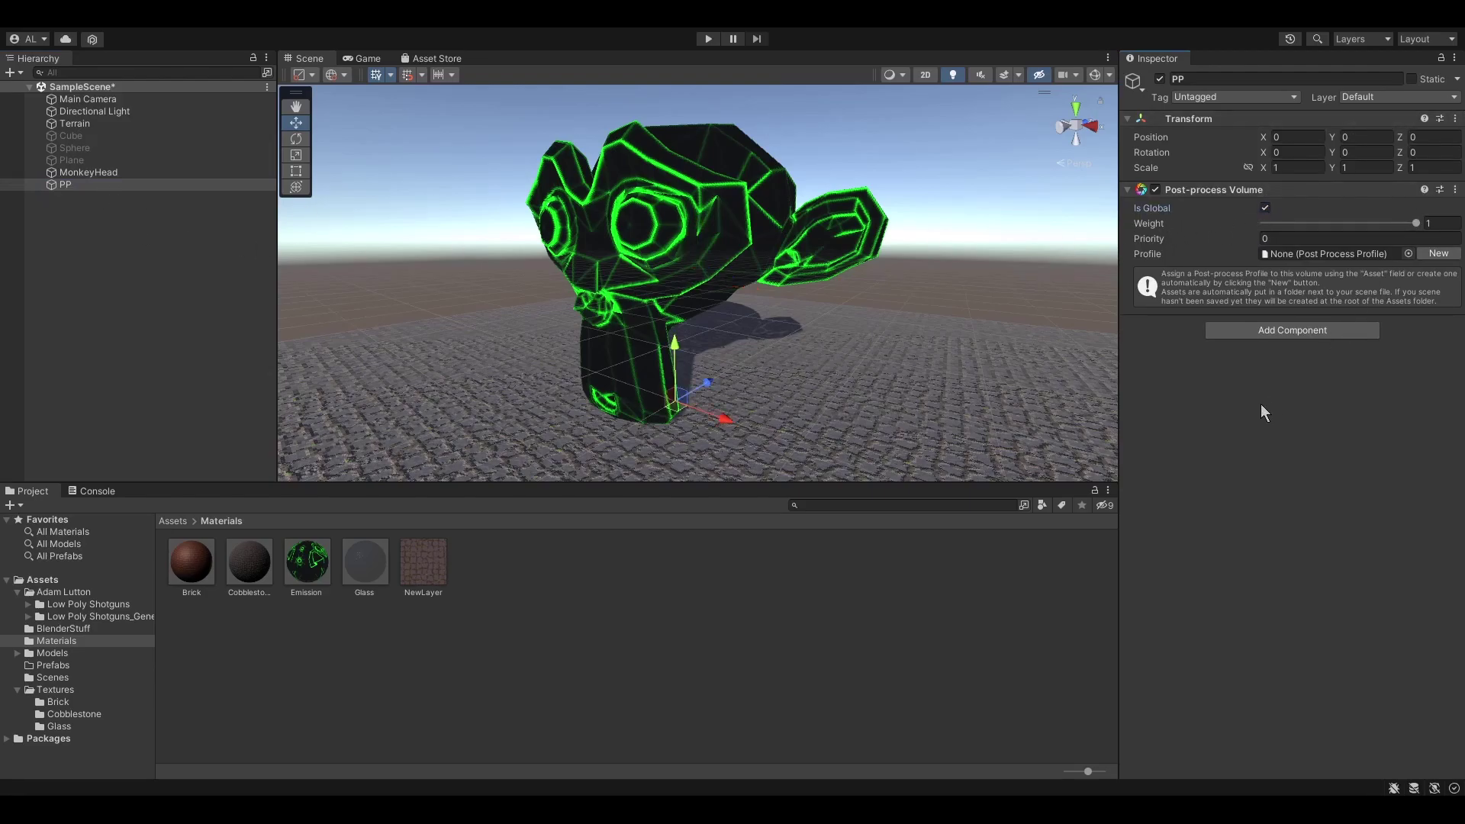
- Create a new profile for the Post-process Volume and add a Bloom effect with its settings expanded
{"action": "left_click", "coordinate": [1438, 253]}
{"action": "left_click", "coordinate": [1221, 321]}
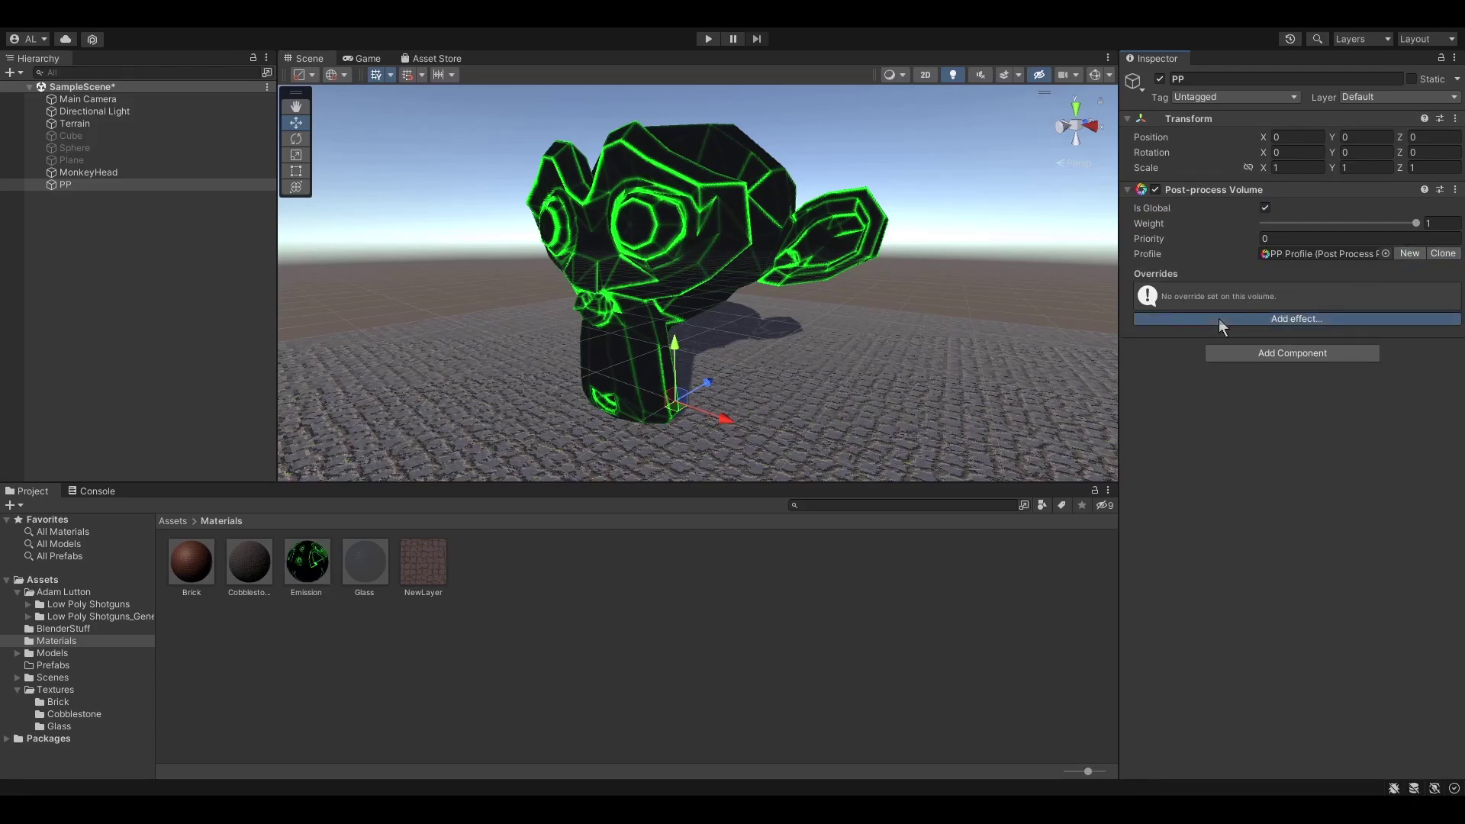
{"action": "left_click", "coordinate": [1150, 355]}
{"action": "left_click", "coordinate": [1137, 290]}
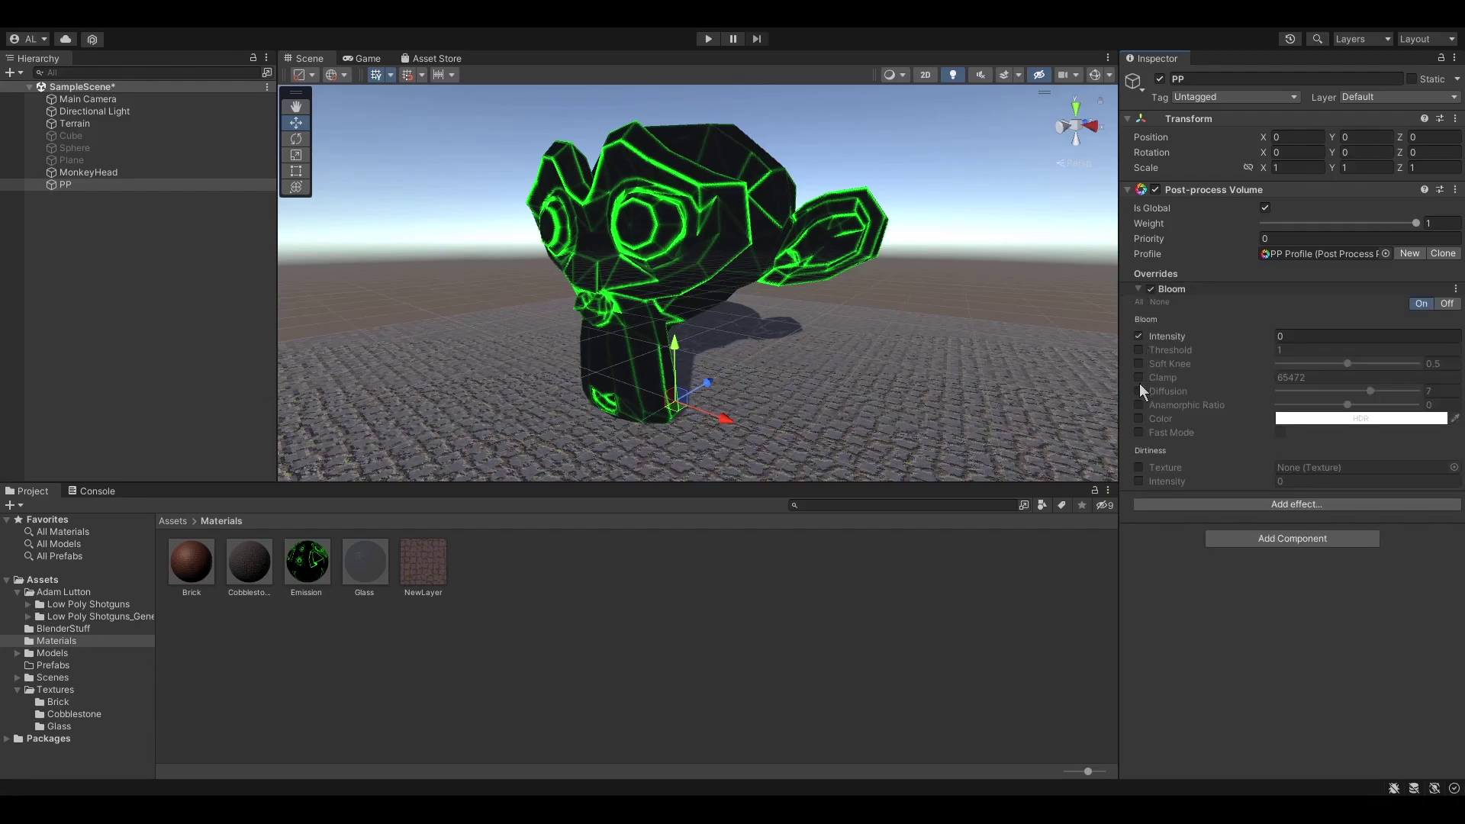
- Override the Bloom effect's Intensity with 5.6 and its Threshold with 0.73
{"action": "left_click", "coordinate": [1271, 335]}
{"action": "left_click_drag", "start_coordinate": [1272, 336], "coordinate": [1421, 352]}
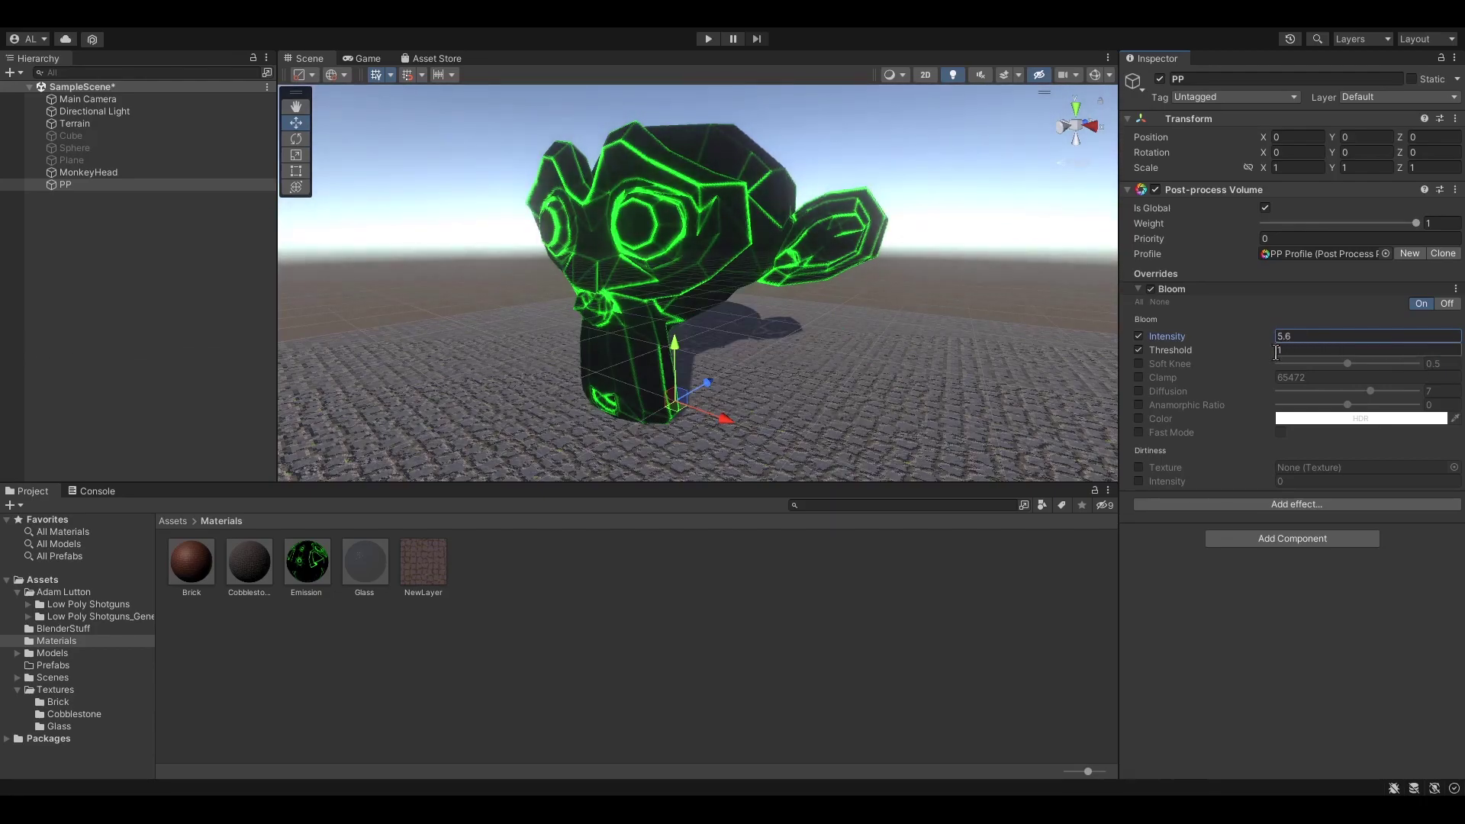
{"action": "mouse_move", "coordinate": [1270, 348]}
{"action": "left_mouse_down"}
{"action": "mouse_move", "coordinate": [1244, 352]}
{"action": "mouse_move", "coordinate": [1262, 354]}
{"action": "left_mouse_up"}
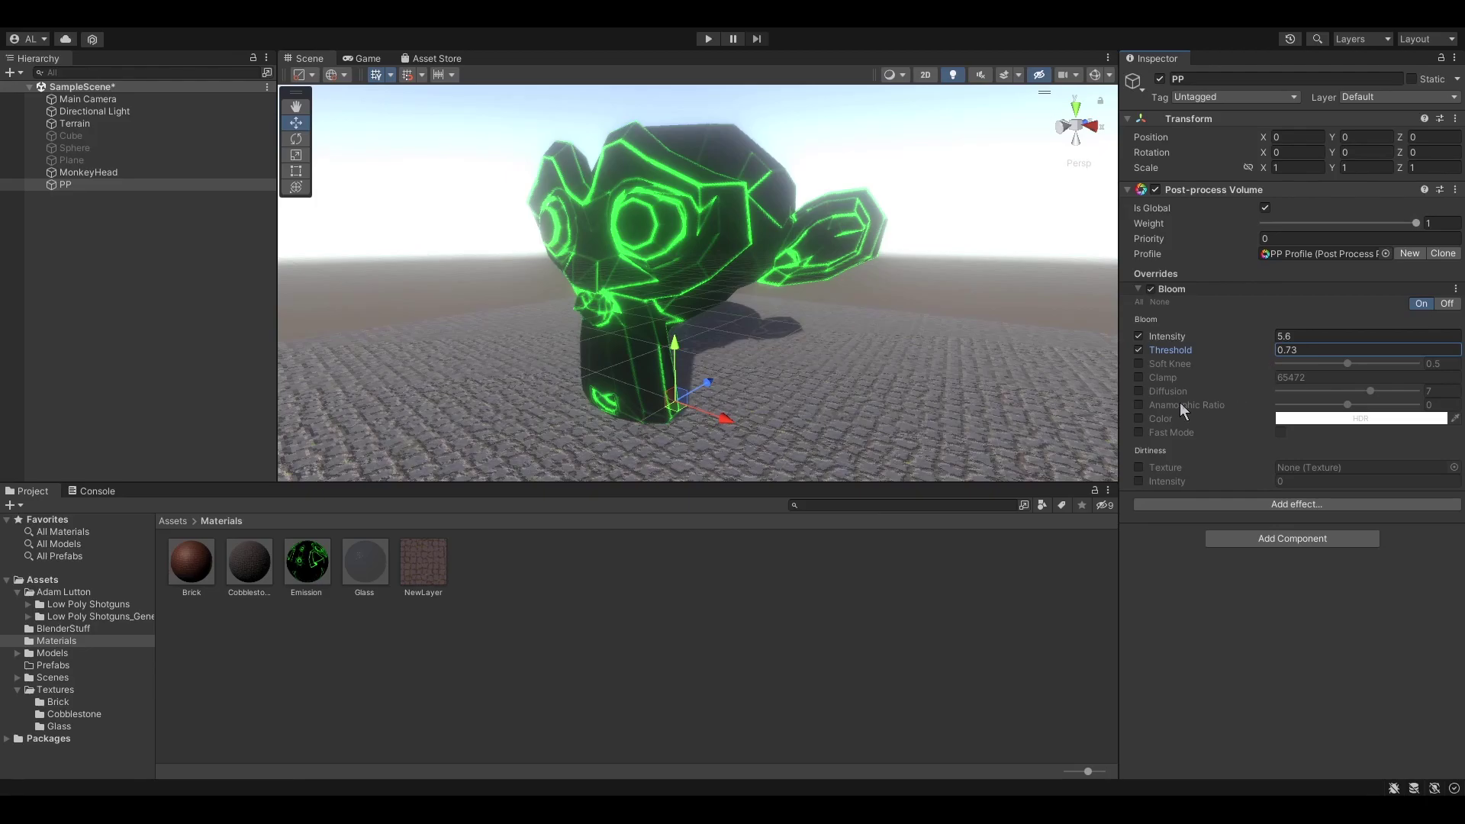
- Give the Main Camera a solid black background and view the result in the Game view
{"action": "left_click", "coordinate": [122, 97]}
{"action": "left_click", "coordinate": [1343, 222]}
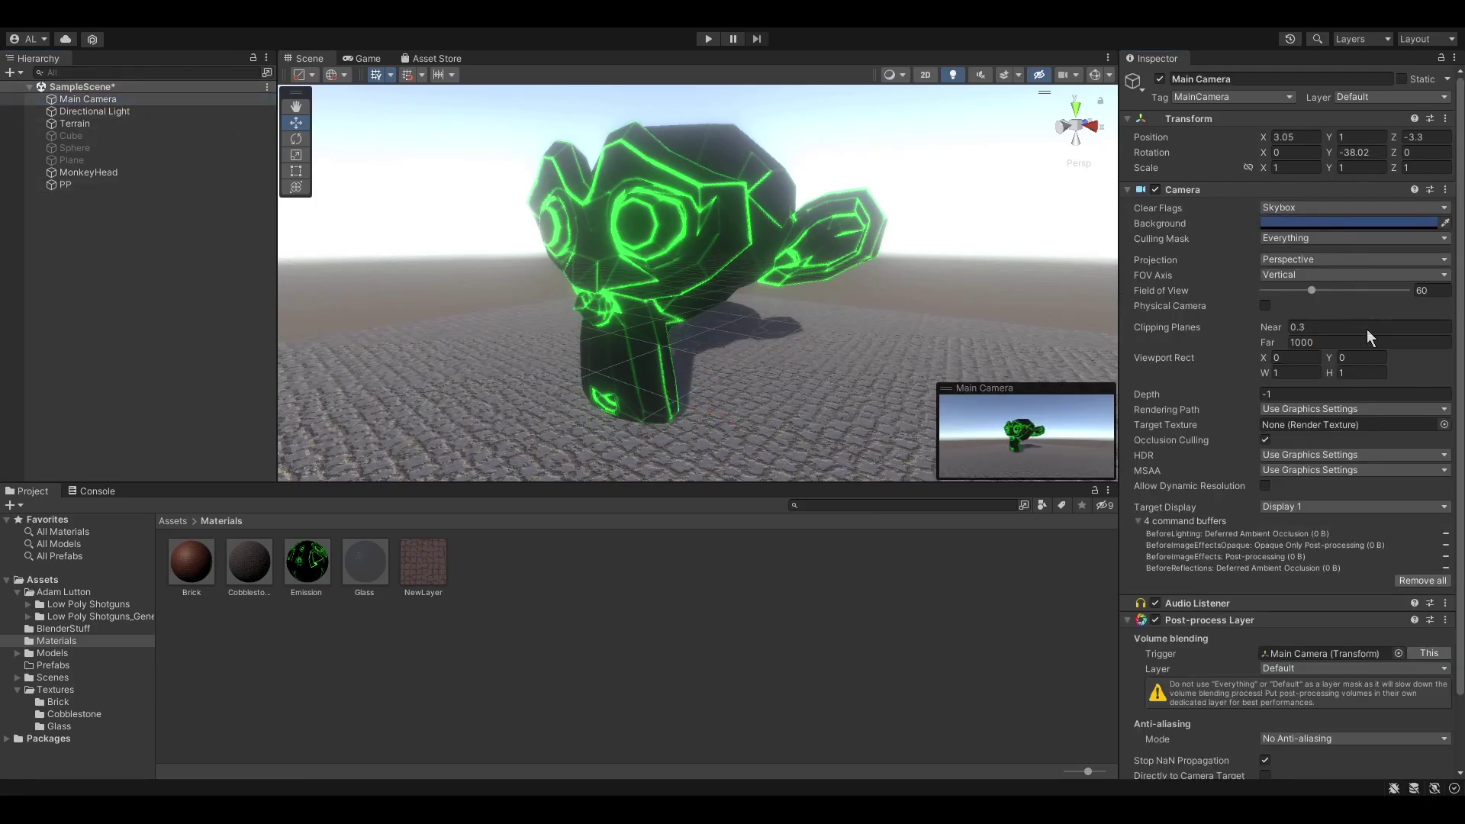
{"action": "left_click", "coordinate": [1372, 217]}
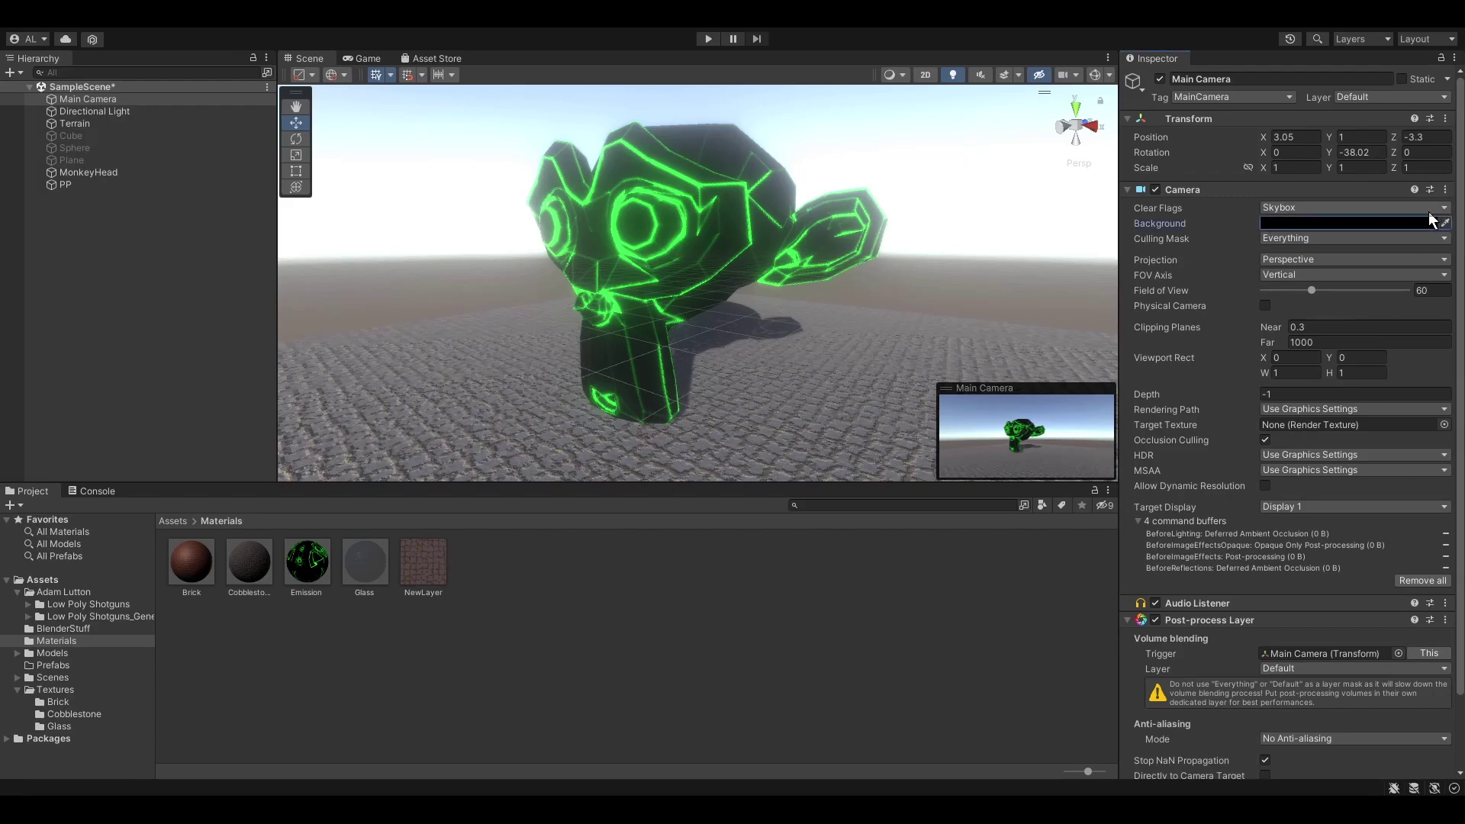
{"action": "left_click", "coordinate": [1330, 244]}
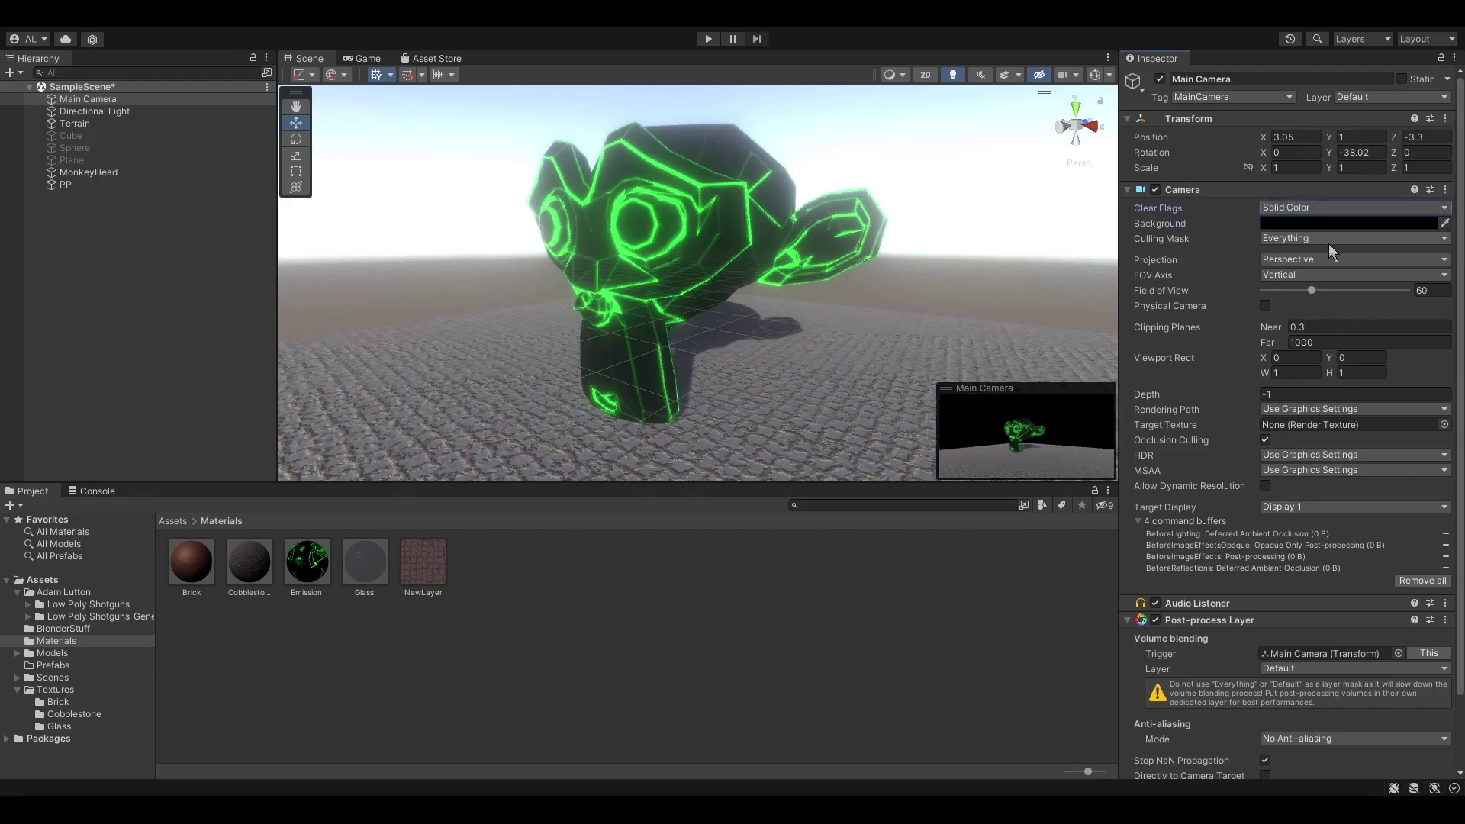
{"action": "left_click", "coordinate": [373, 59]}
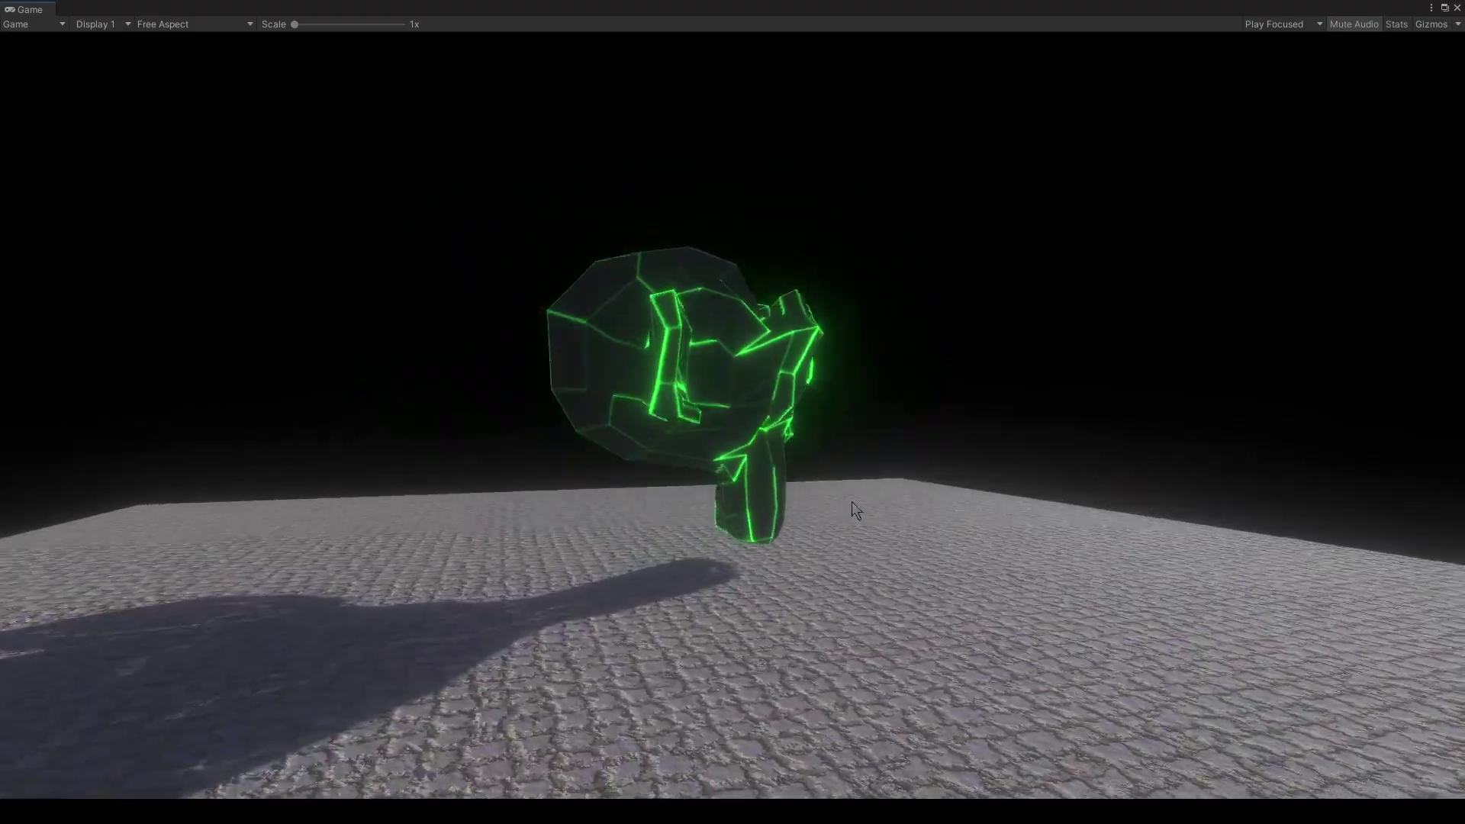